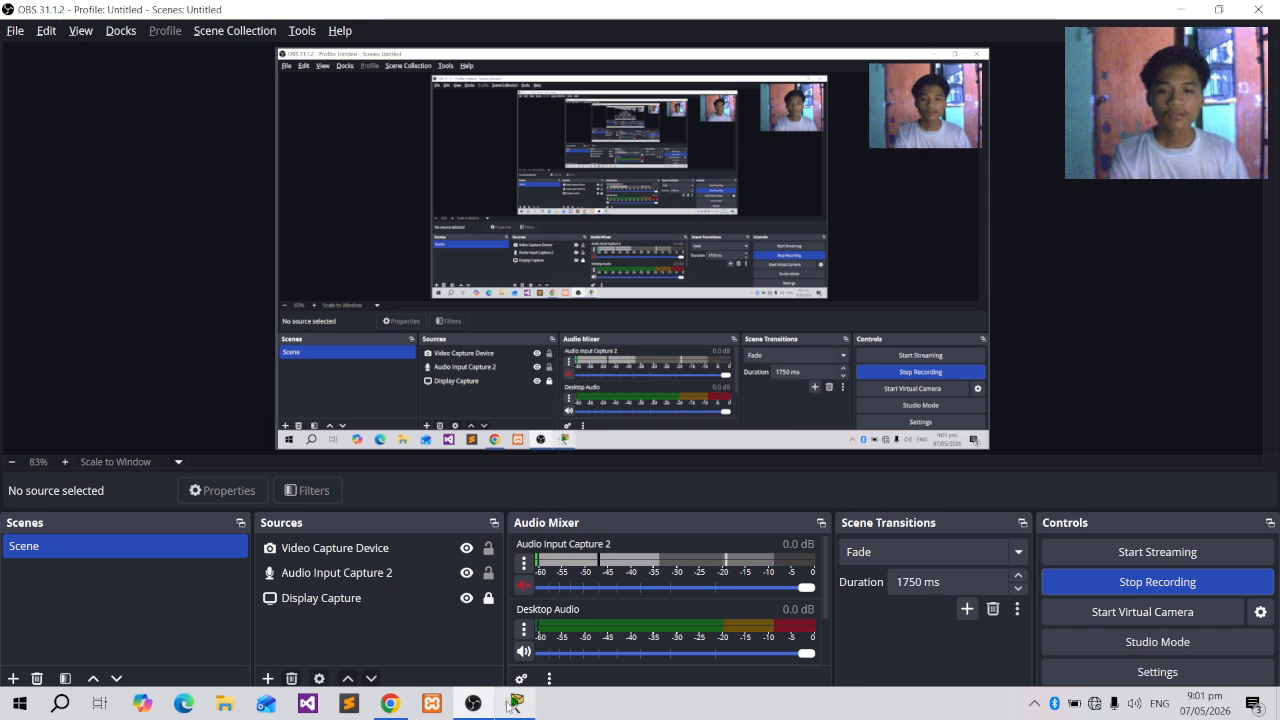
# - Switch to Cisco Packet Tracer and place a WRT300N wireless router in the upper middle of the logical workspace
pyautogui.click(516, 703)
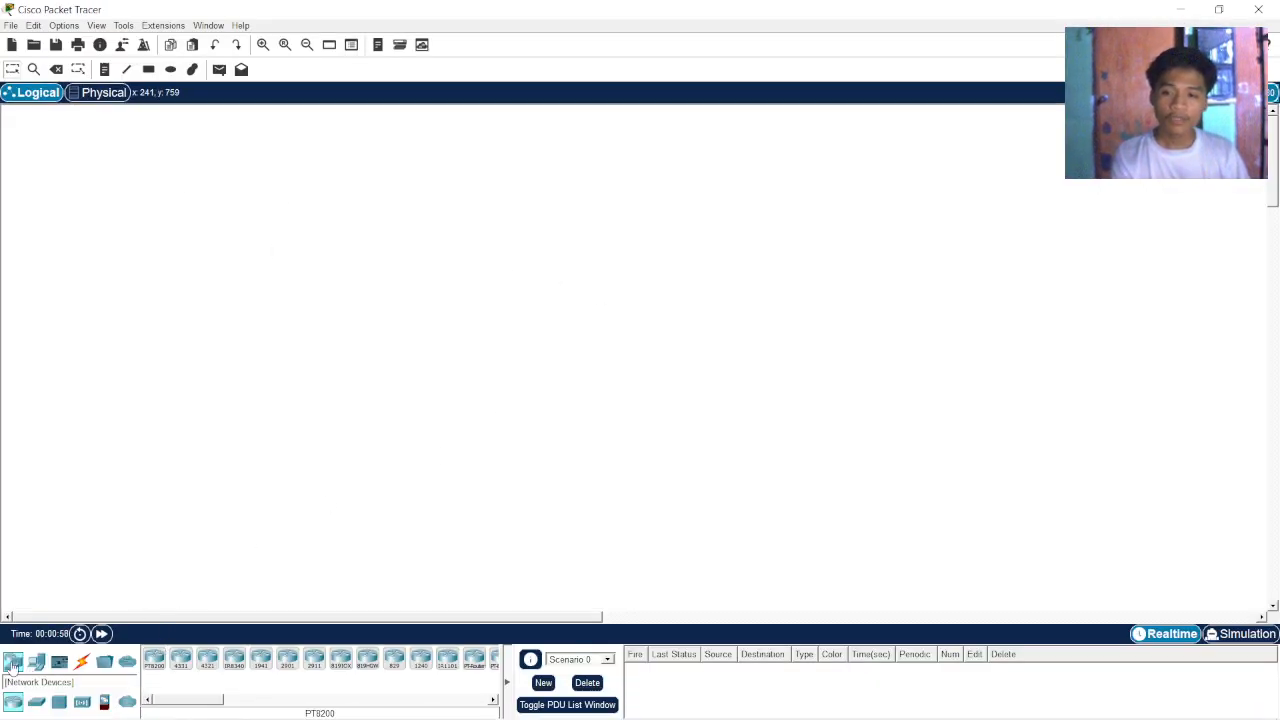
pyautogui.moveTo(520, 713)
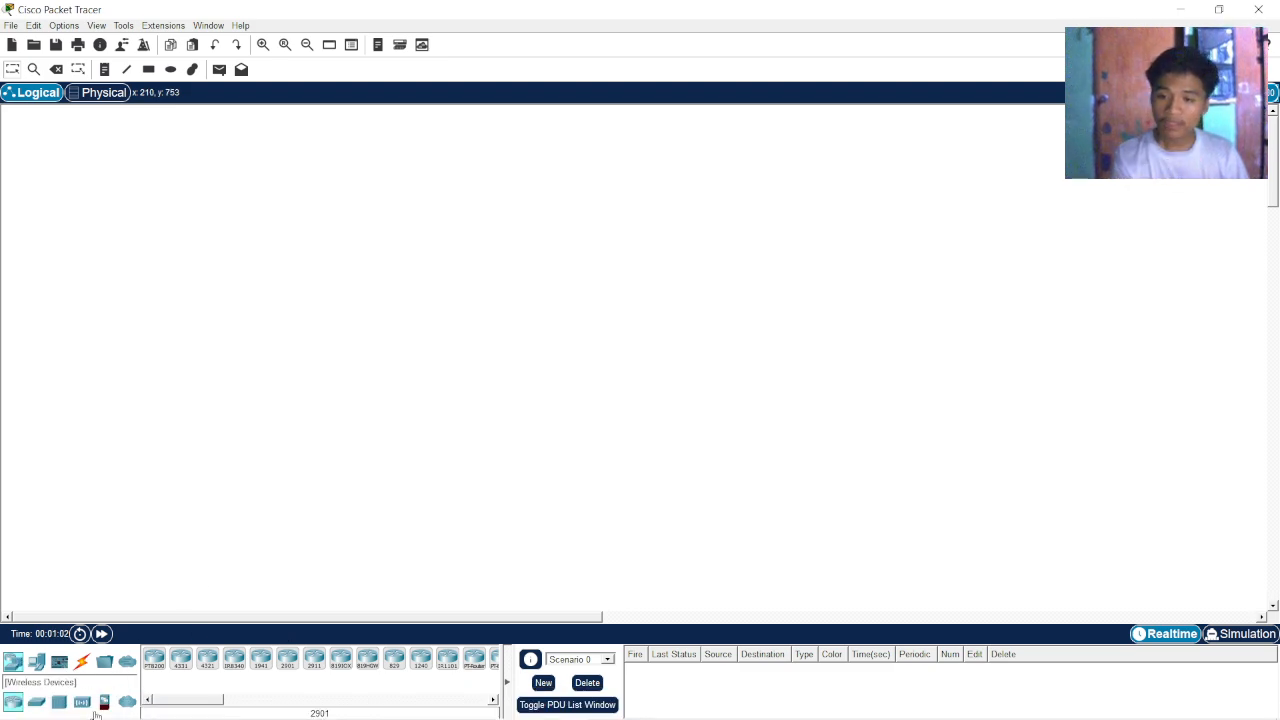
pyautogui.click(85, 703)
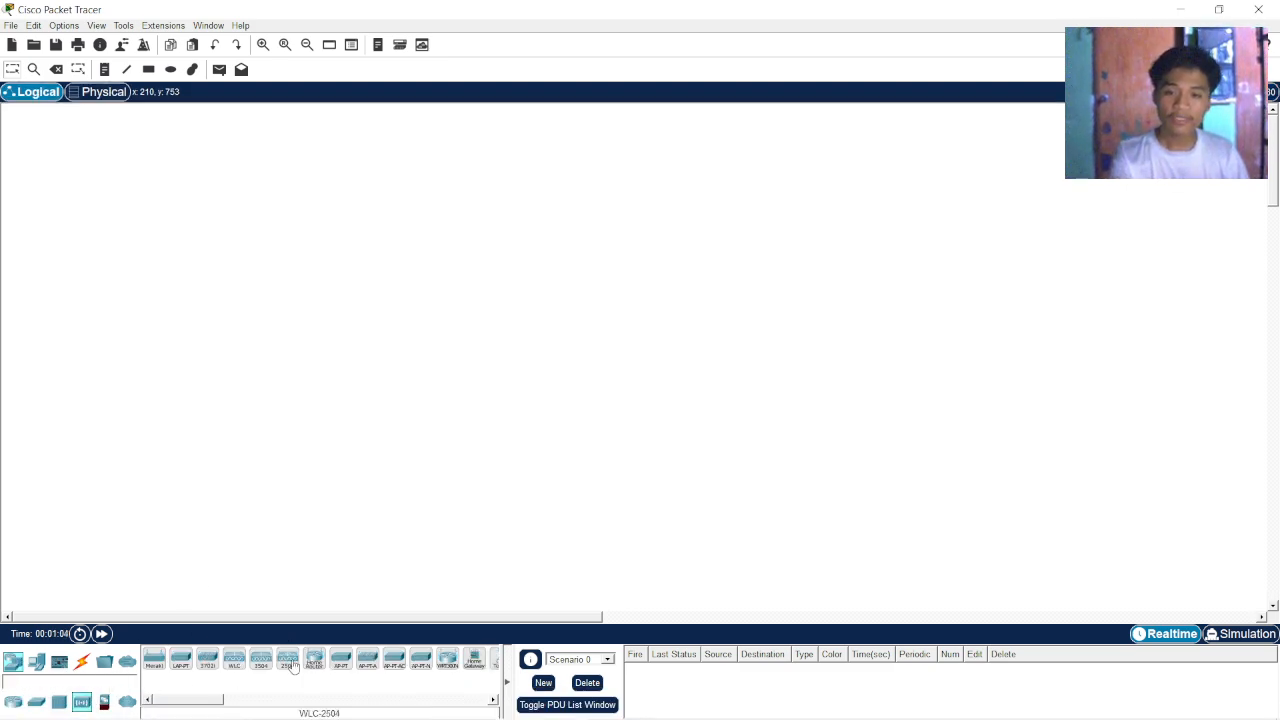
pyautogui.moveTo(197, 695); pyautogui.dragTo(217, 705)
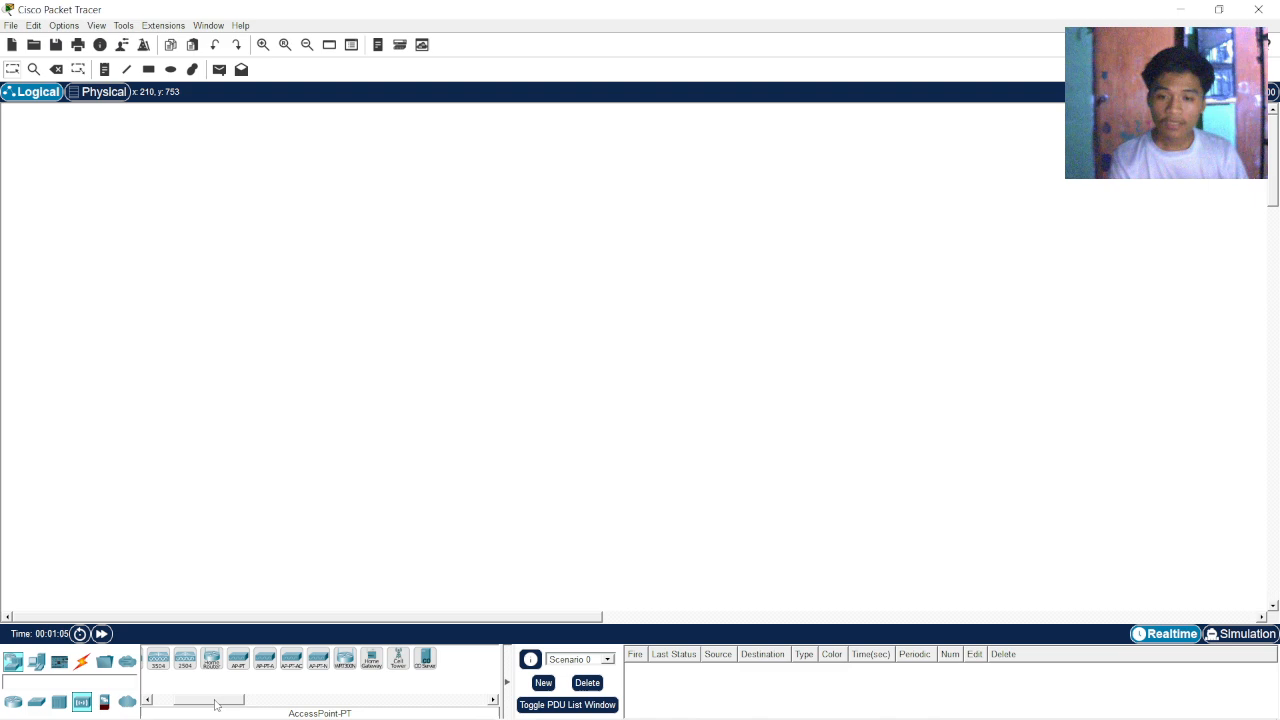
pyautogui.click(344, 662)
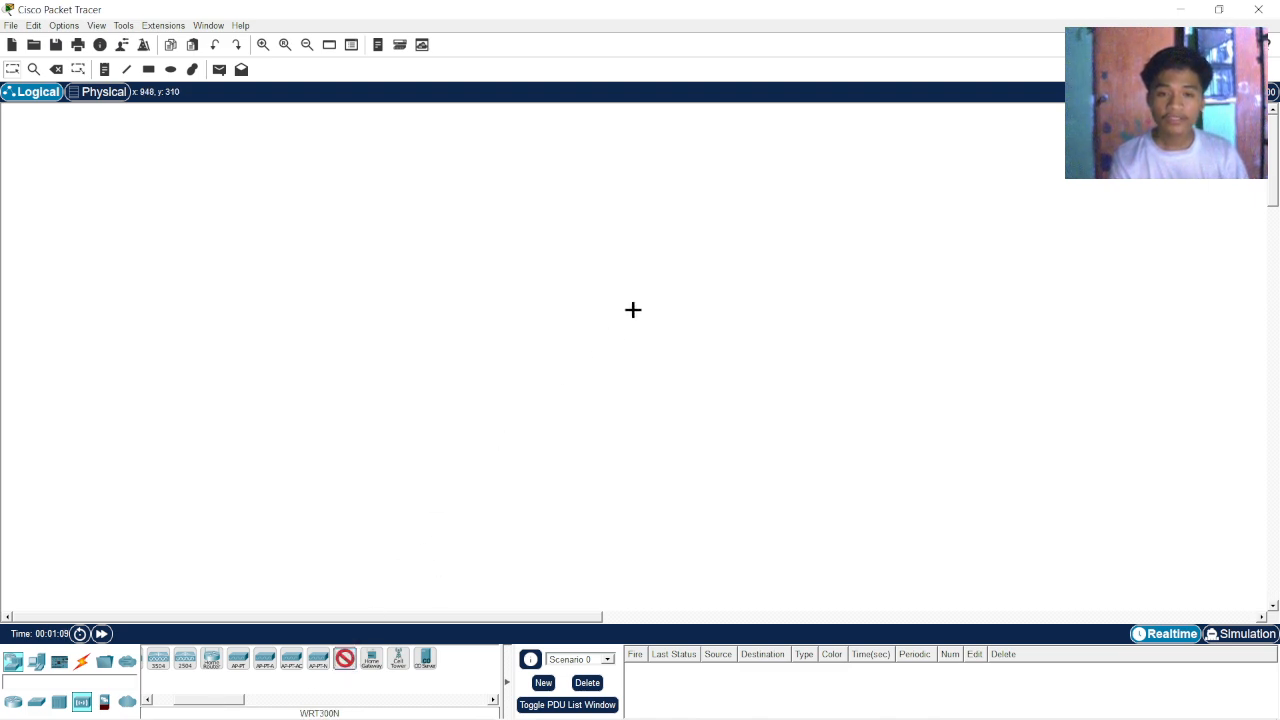
pyautogui.click(633, 310)
pyautogui.moveTo(635, 325); pyautogui.dragTo(604, 259)
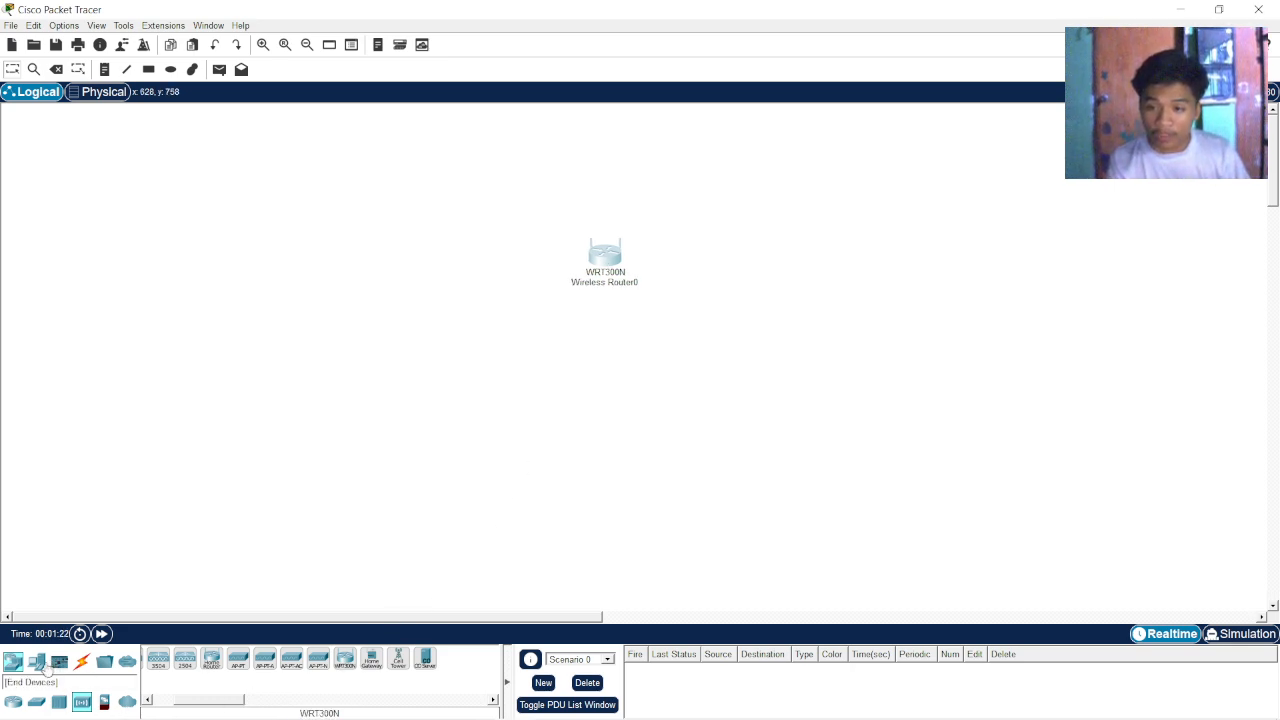
# - Add a laptop to the workspace, below and to the left of the wireless router
pyautogui.click(36, 661)
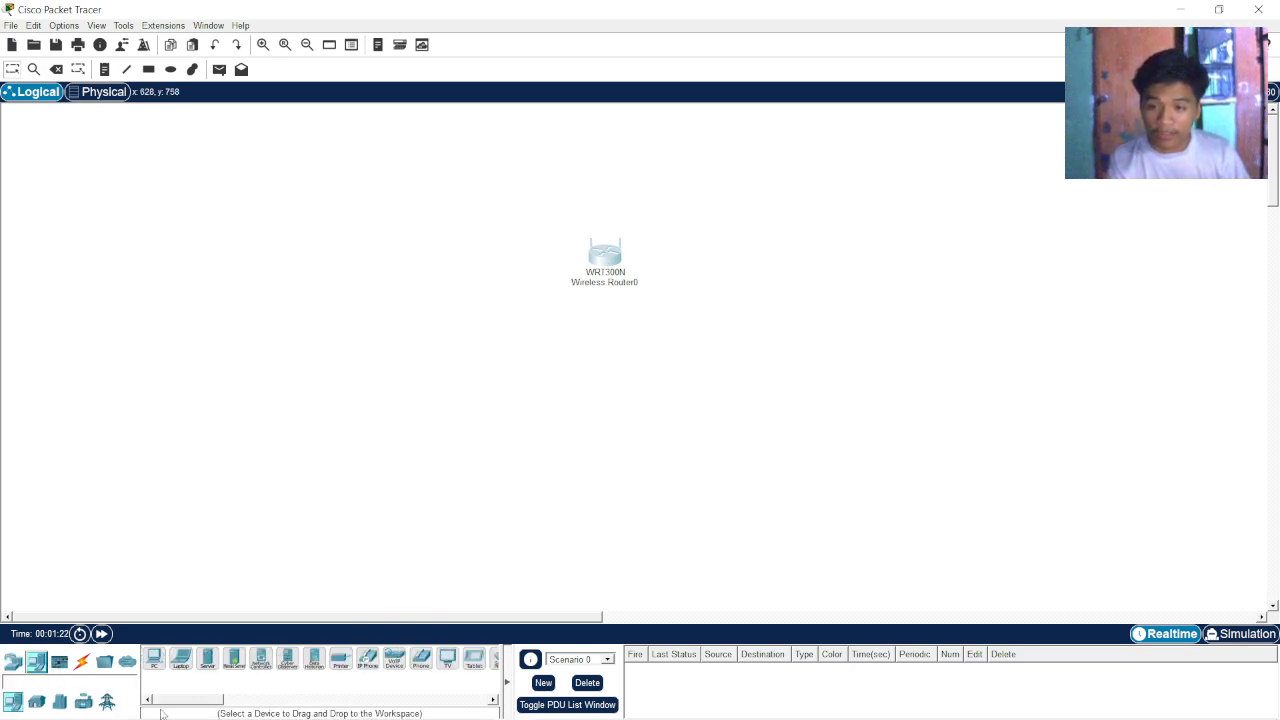
pyautogui.click(186, 658)
pyautogui.click(405, 385)
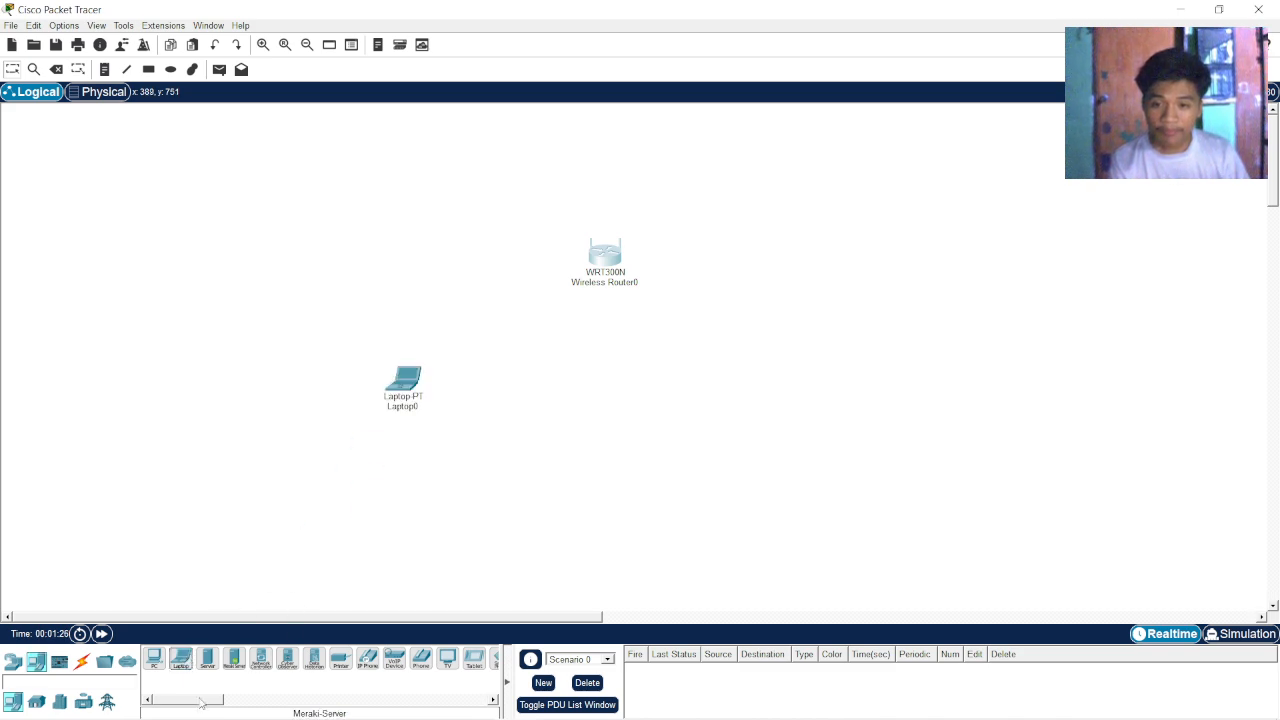
# - Add two smartphones, one directly below the wireless router and the other to its lower right
pyautogui.moveTo(201, 703); pyautogui.dragTo(239, 710)
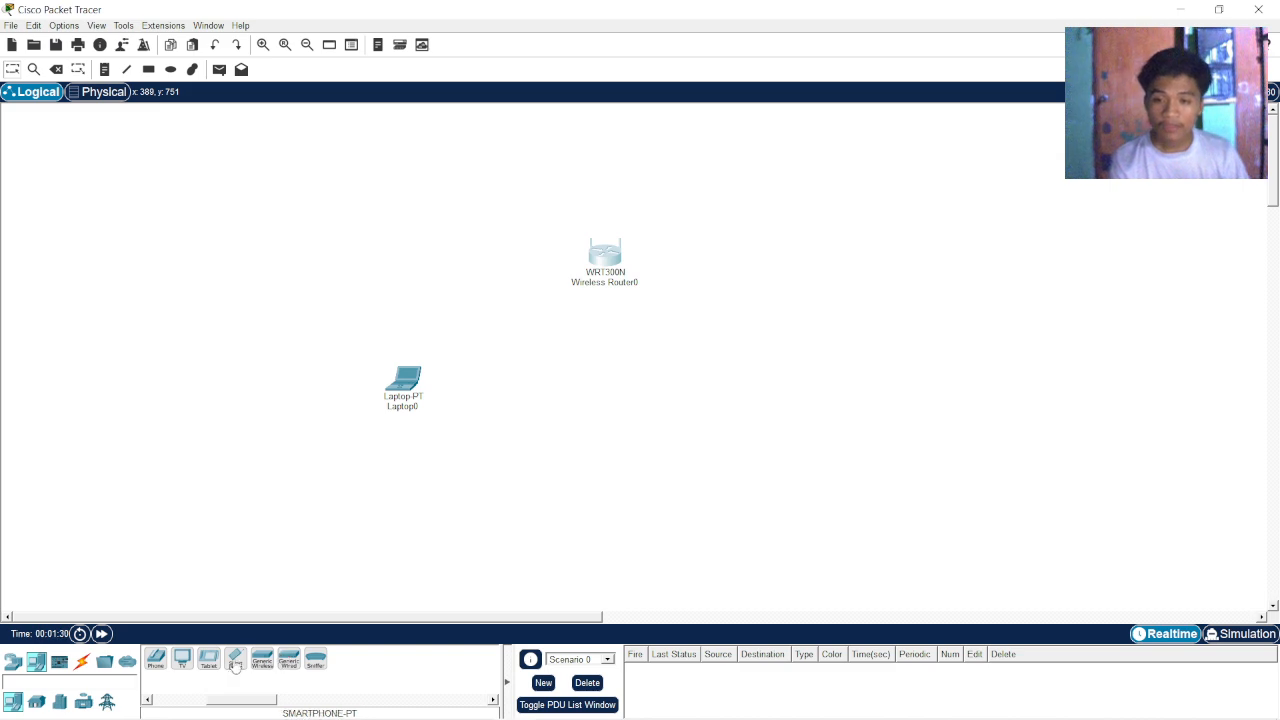
pyautogui.moveTo(235, 662); pyautogui.dragTo(580, 425)
pyautogui.moveTo(235, 662); pyautogui.dragTo(790, 374)
pyautogui.moveTo(580, 435); pyautogui.dragTo(607, 438)
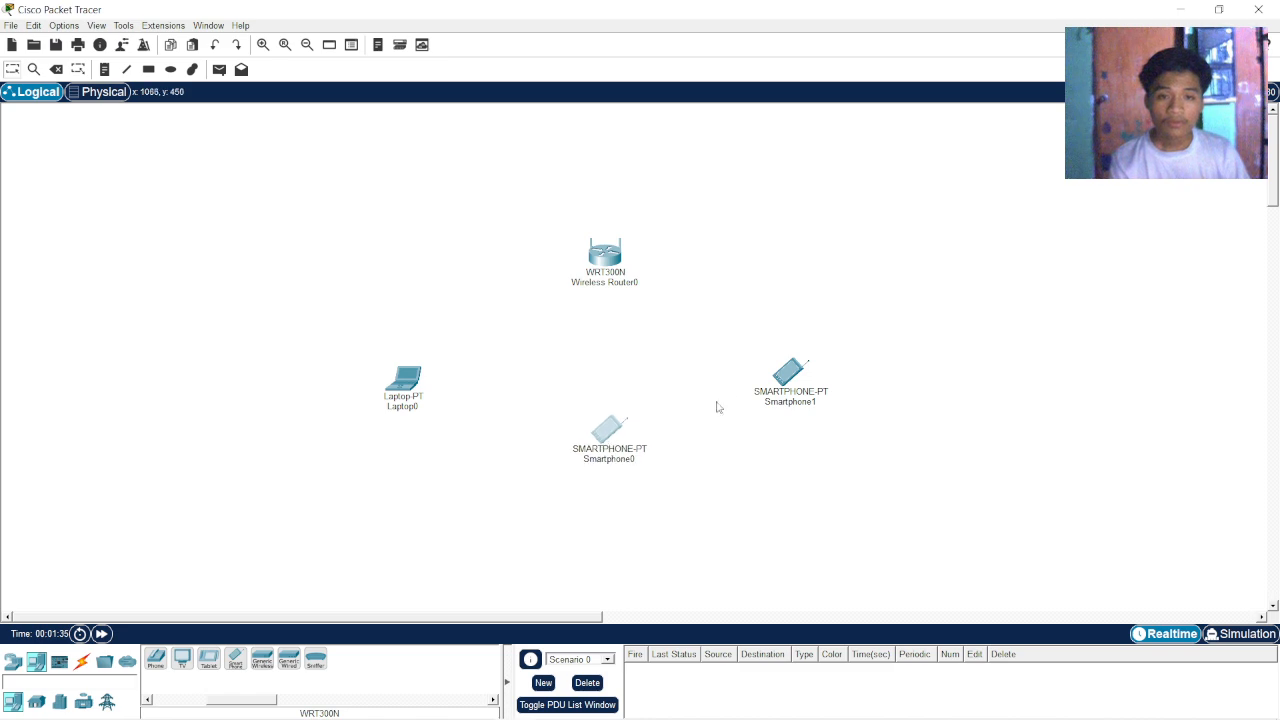
pyautogui.moveTo(785, 381); pyautogui.dragTo(788, 362)
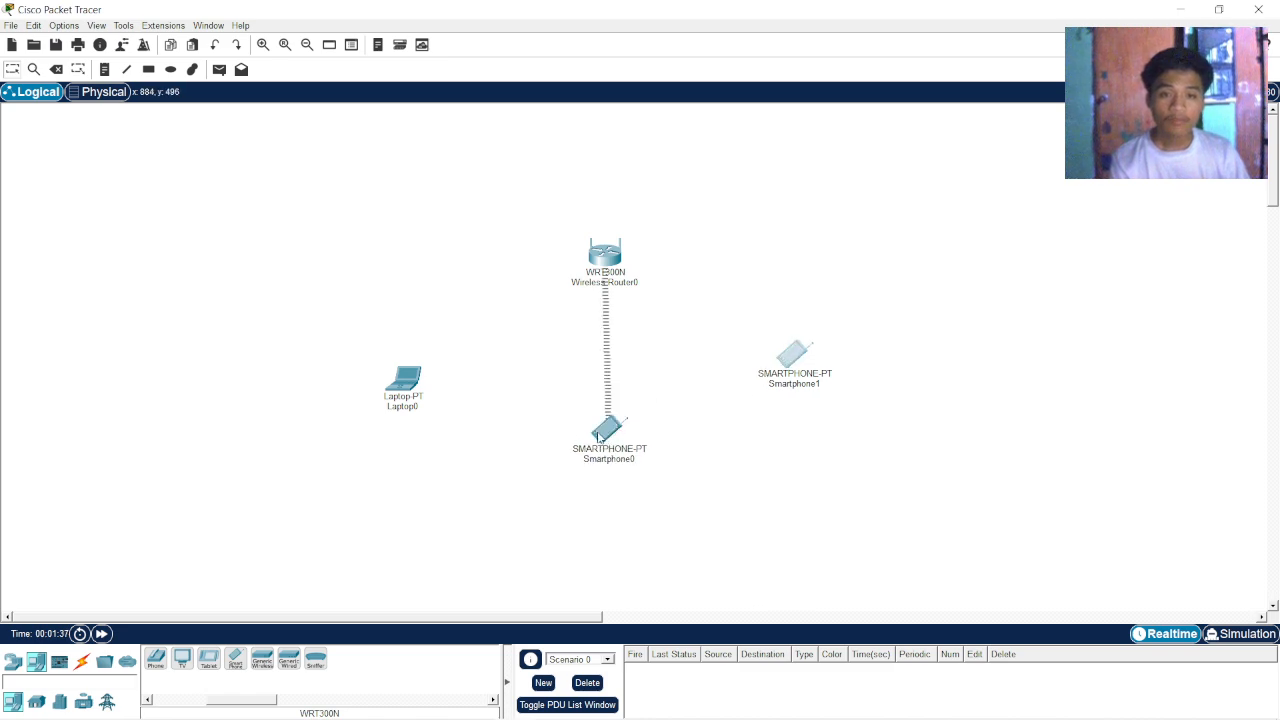
pyautogui.moveTo(604, 433); pyautogui.dragTo(613, 433)
pyautogui.moveTo(790, 356); pyautogui.dragTo(806, 336)
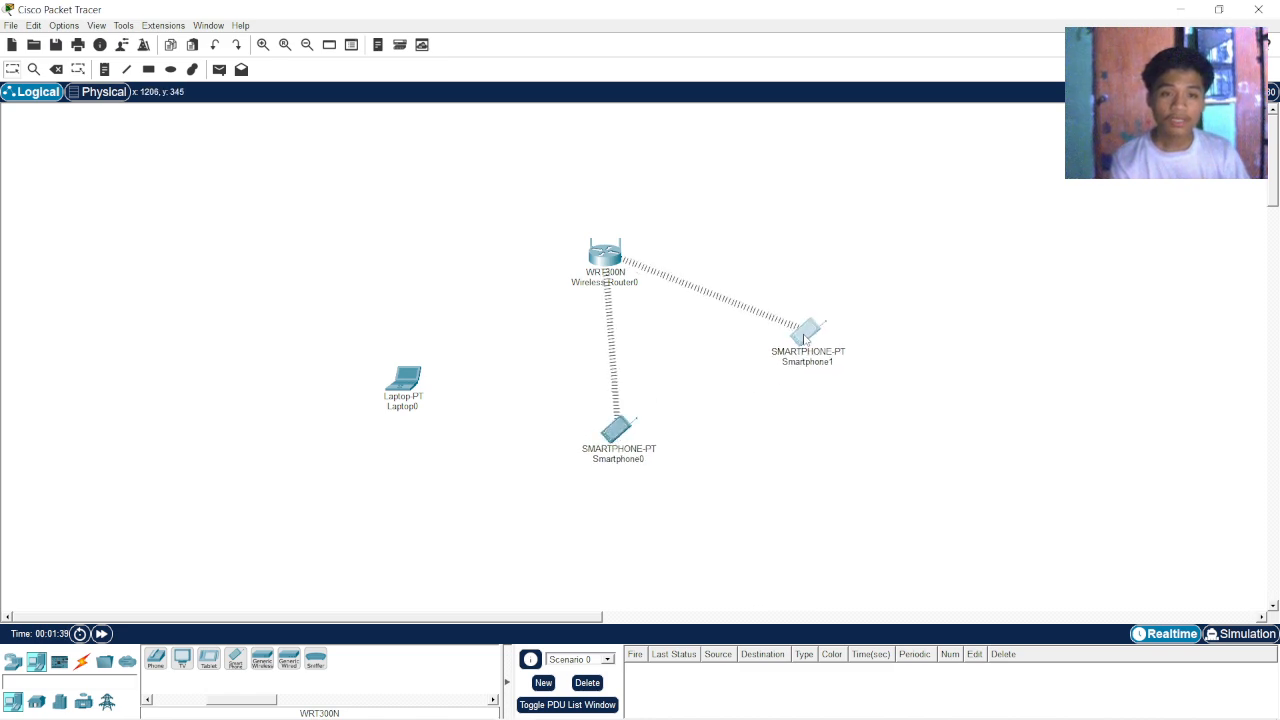
# - Replace the laptop's Ethernet module with the PT-LAPTOP-NM-1W wireless module while it is powered off, and power it back on
pyautogui.click(420, 381)
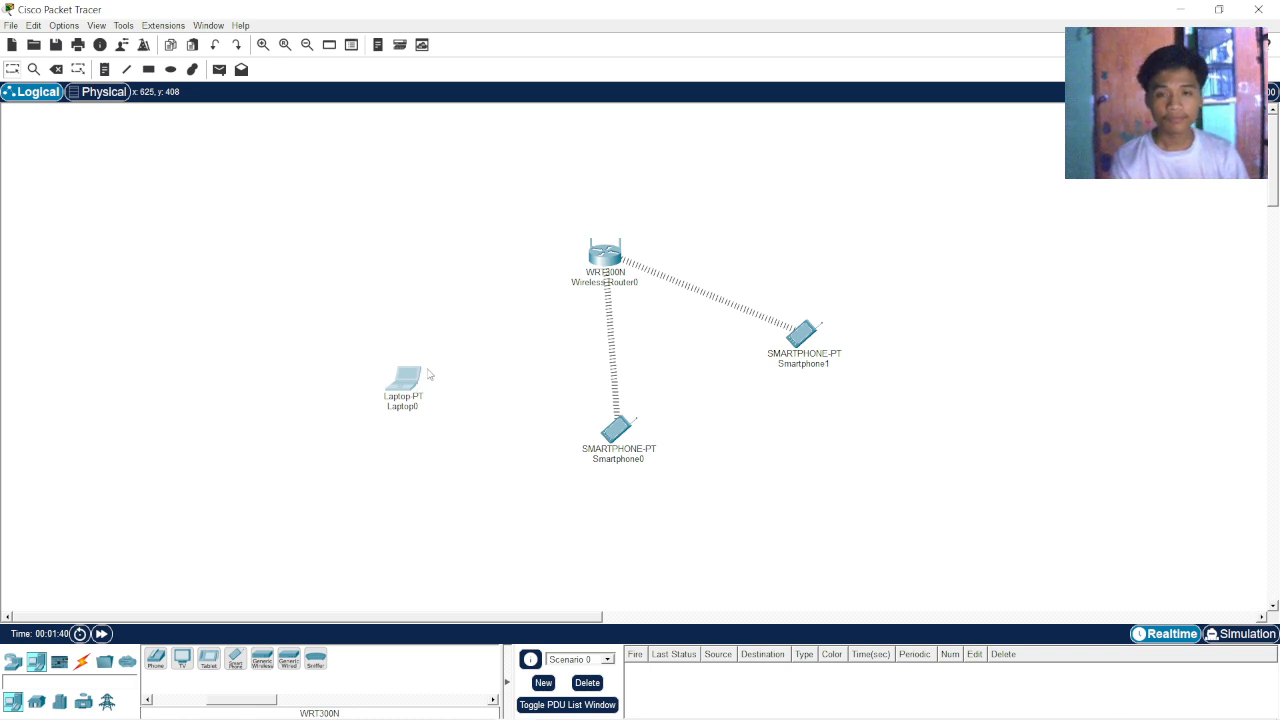
pyautogui.click(426, 375)
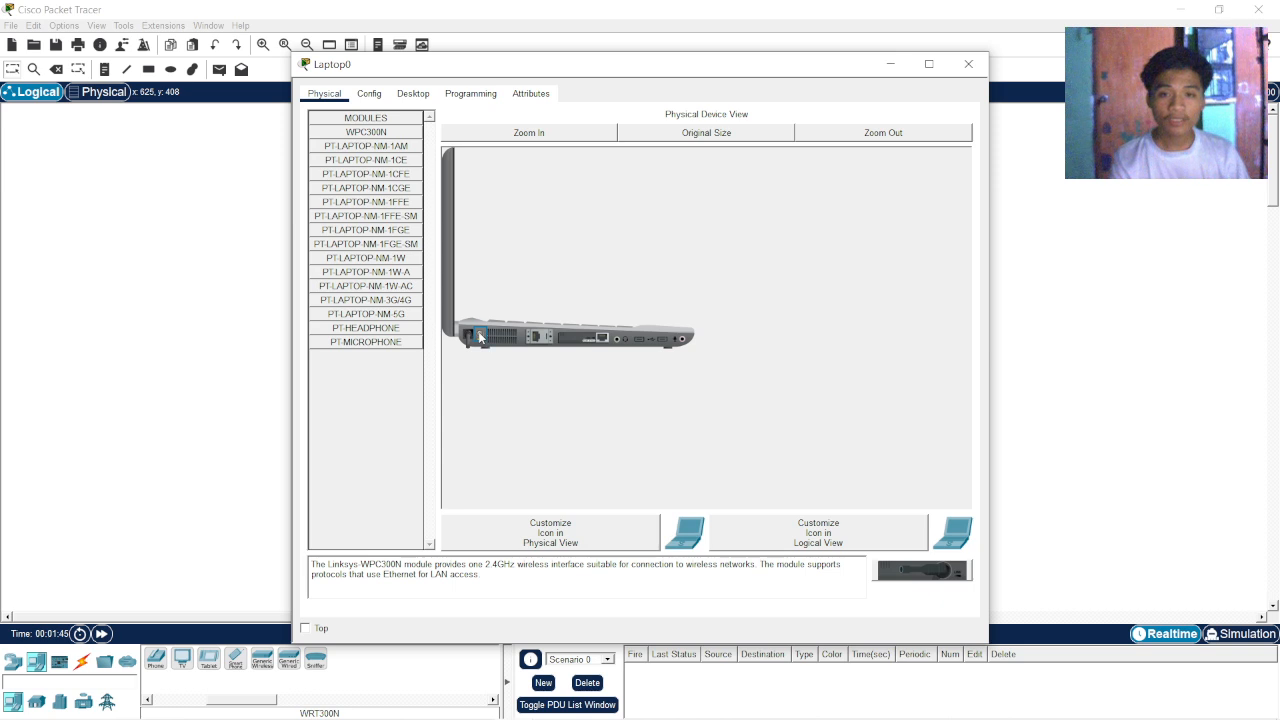
pyautogui.moveTo(574, 339); pyautogui.dragTo(401, 423)
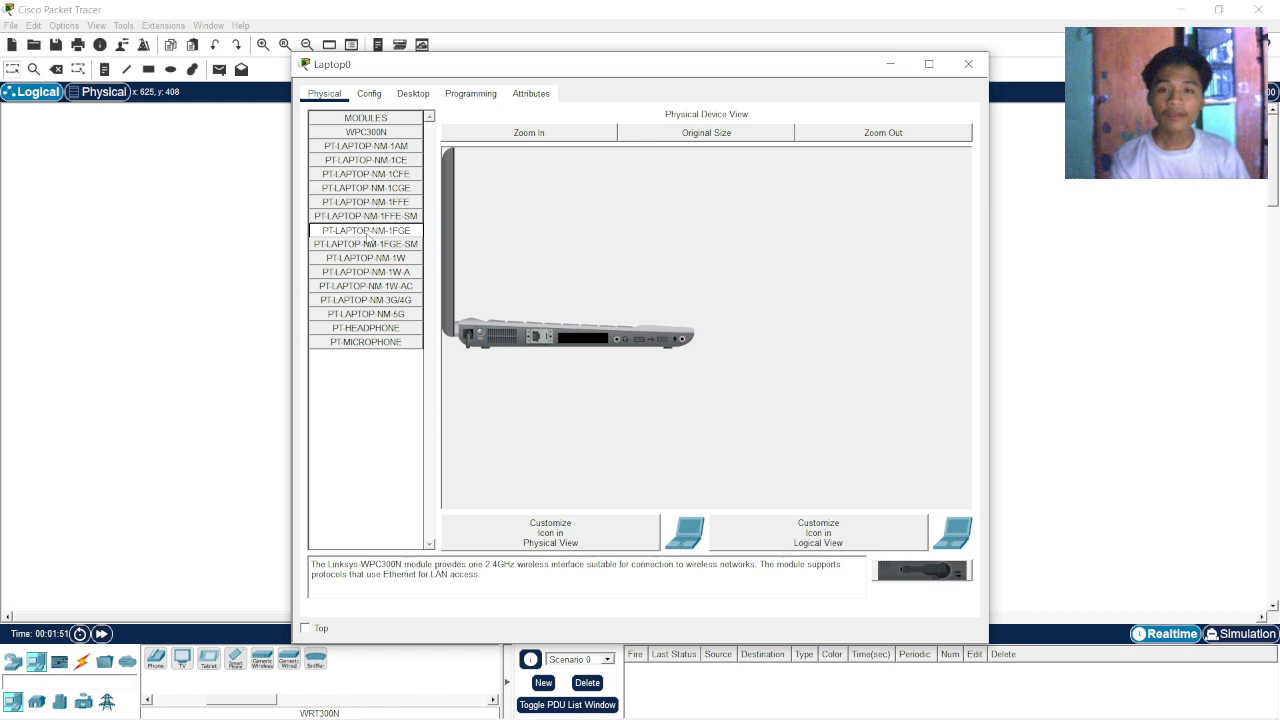
pyautogui.click(368, 232)
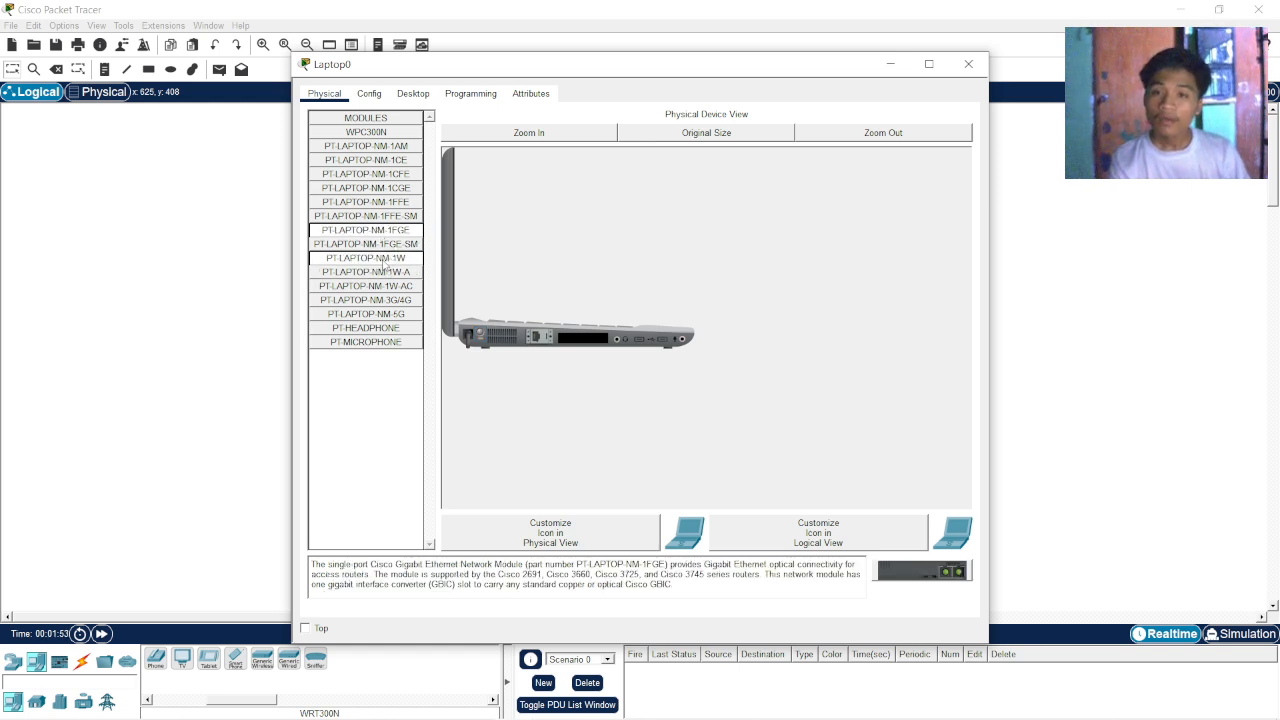
pyautogui.click(383, 262)
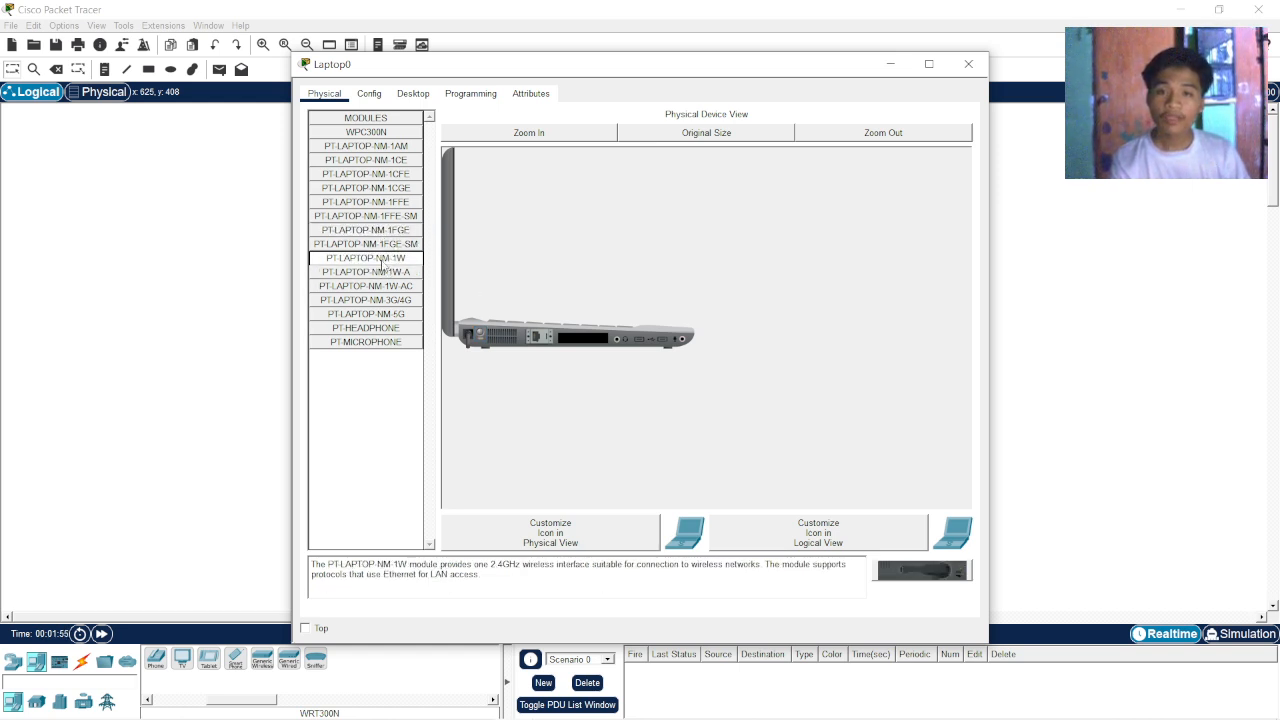
pyautogui.moveTo(383, 263); pyautogui.dragTo(584, 343)
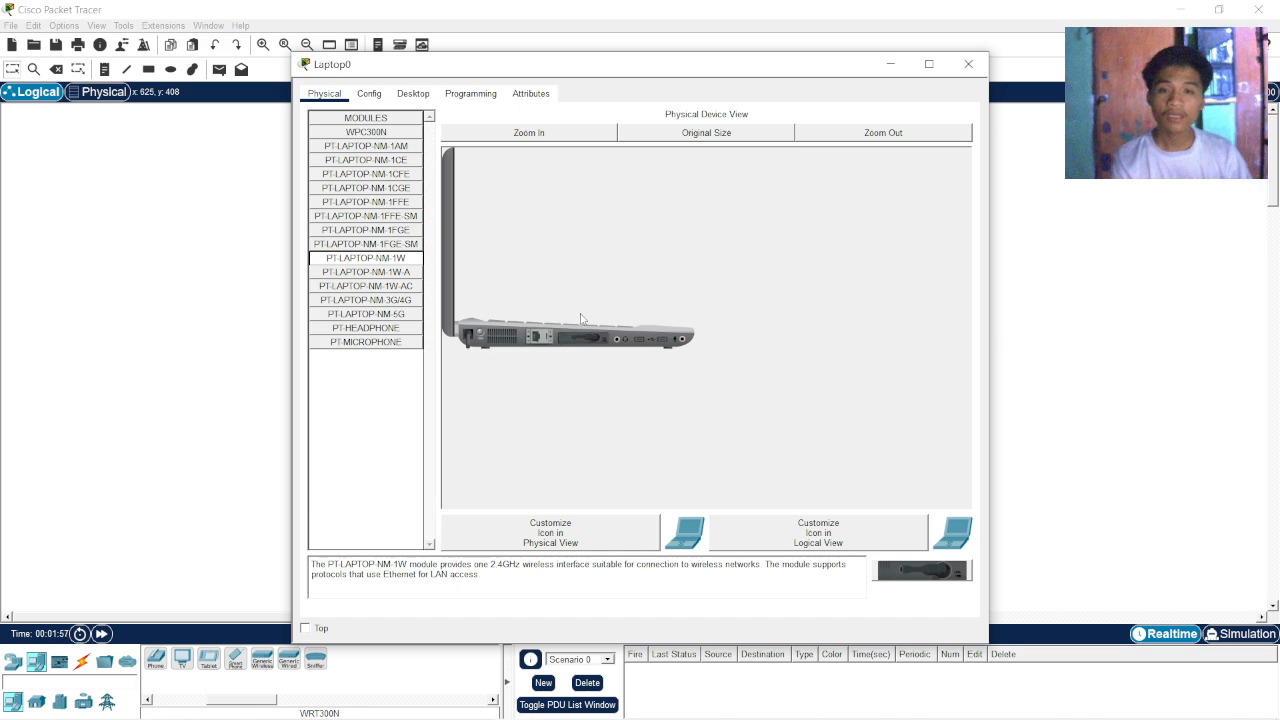
pyautogui.click(482, 334)
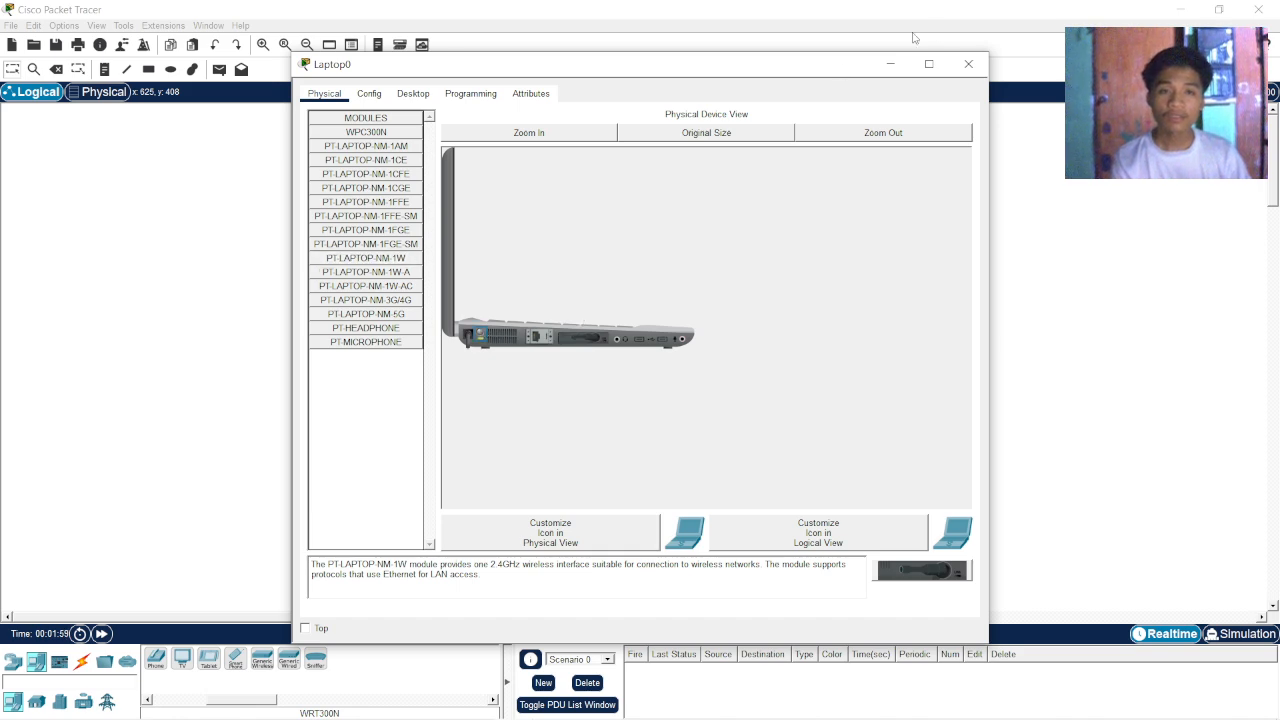
pyautogui.click(967, 64)
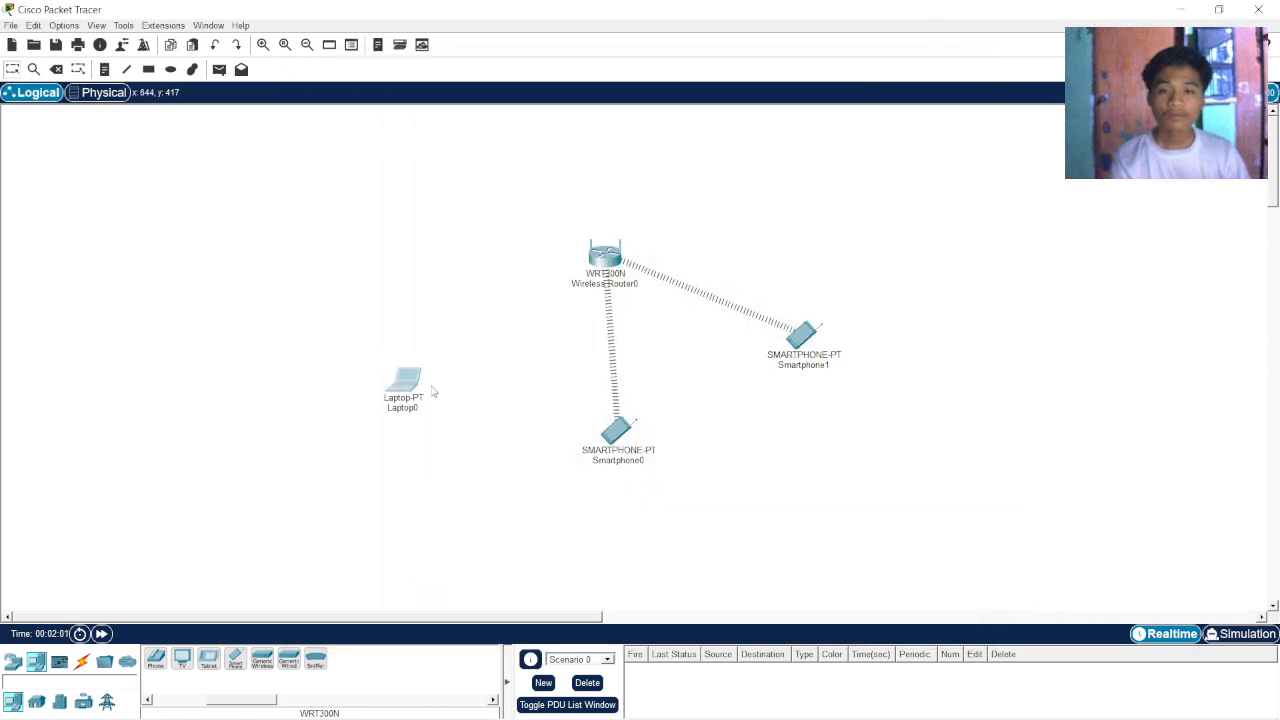
# - Reposition the laptop and both smartphones so they are arranged evenly around the wireless router
pyautogui.moveTo(411, 387); pyautogui.dragTo(405, 360)
pyautogui.moveTo(615, 430)
pyautogui.mouseDown()
pyautogui.moveTo(586, 420)
pyautogui.moveTo(605, 425)
pyautogui.mouseUp()
pyautogui.moveTo(797, 352); pyautogui.dragTo(804, 356)
# - Set the laptop's logical view icon to the fujitsu image from the Downloads folder
pyautogui.click(415, 348)
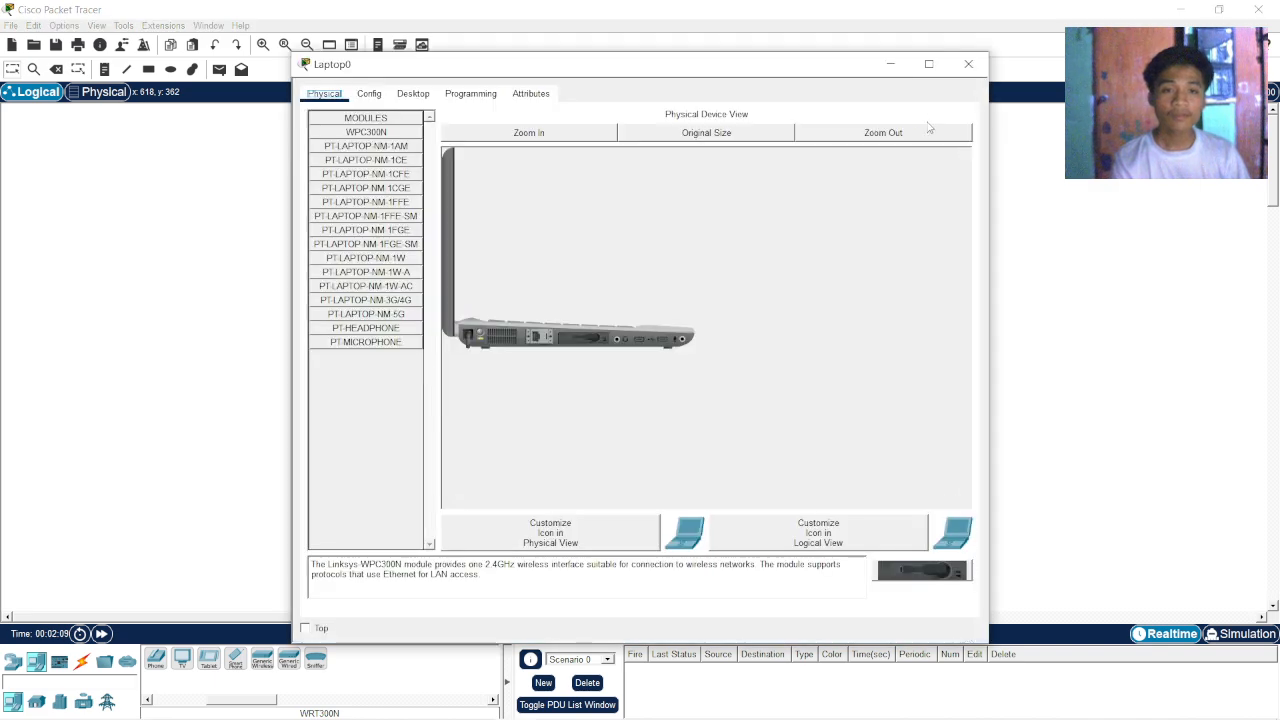
pyautogui.click(872, 521)
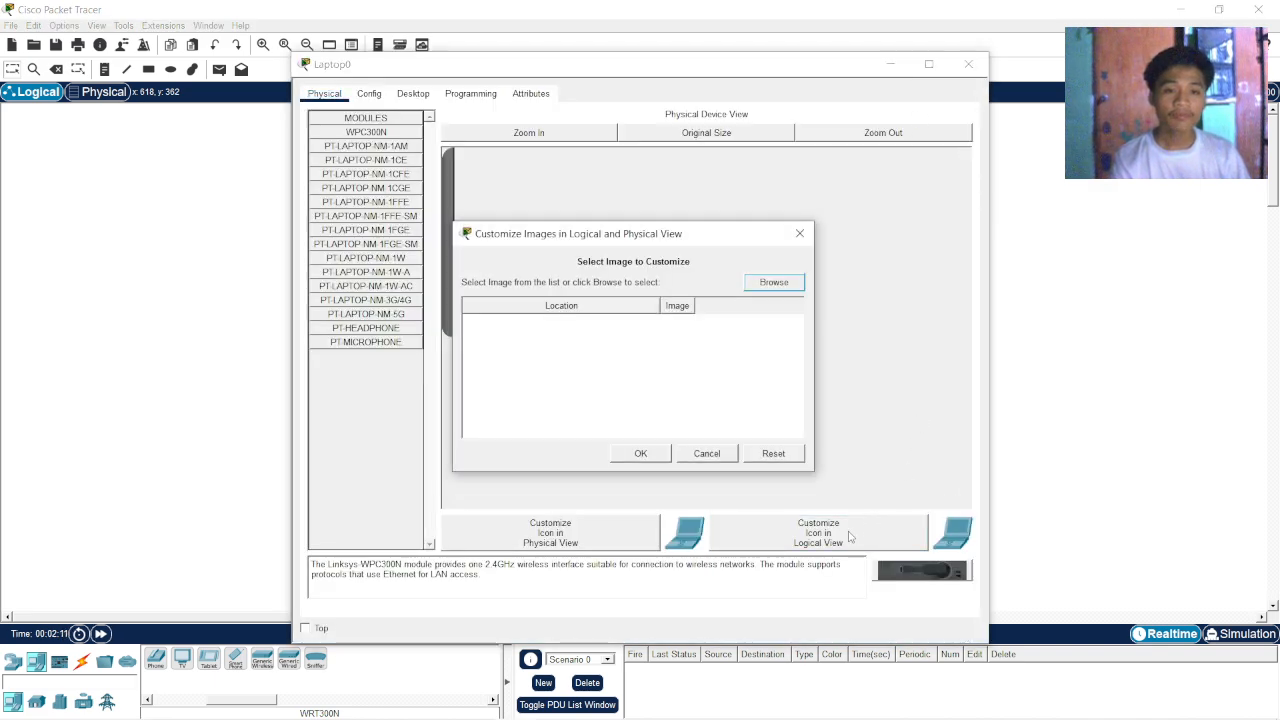
pyautogui.click(773, 284)
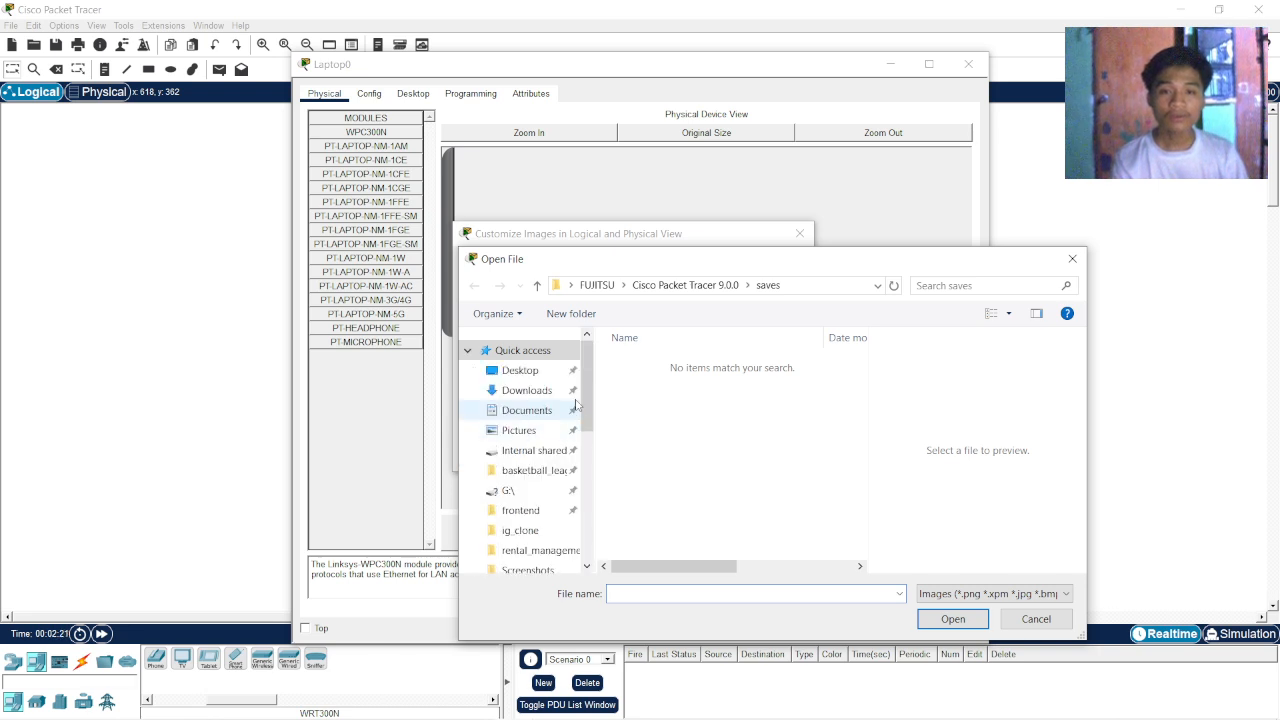
pyautogui.scroll(-1, 588, 405)
pyautogui.scroll(1, 588, 405)
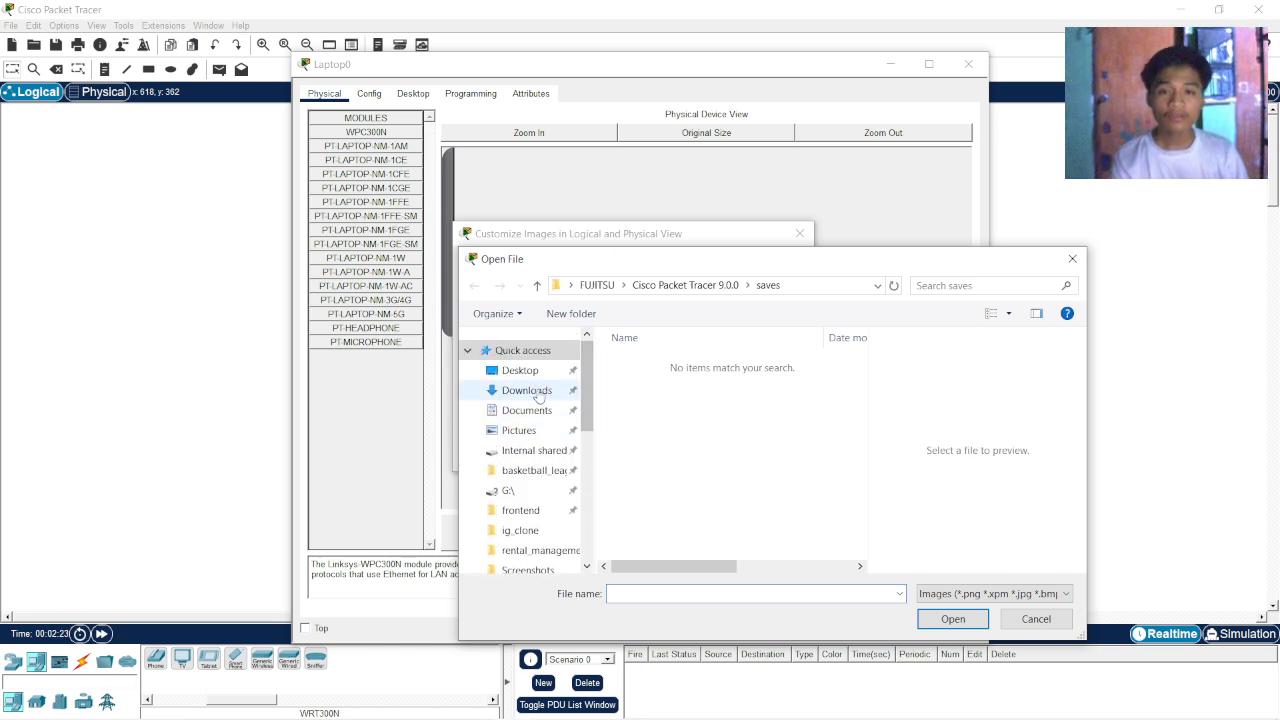
pyautogui.click(578, 390)
pyautogui.scroll(-6, 690, 390)
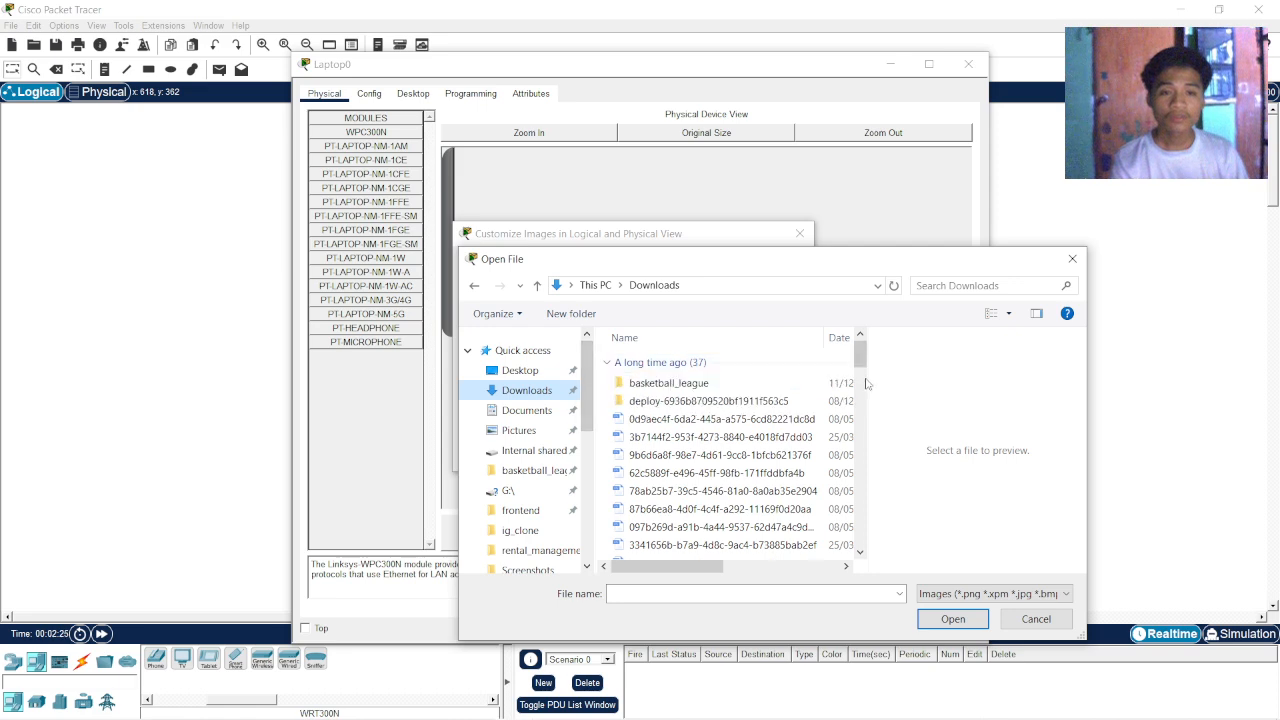
pyautogui.scroll(-1, 690, 390)
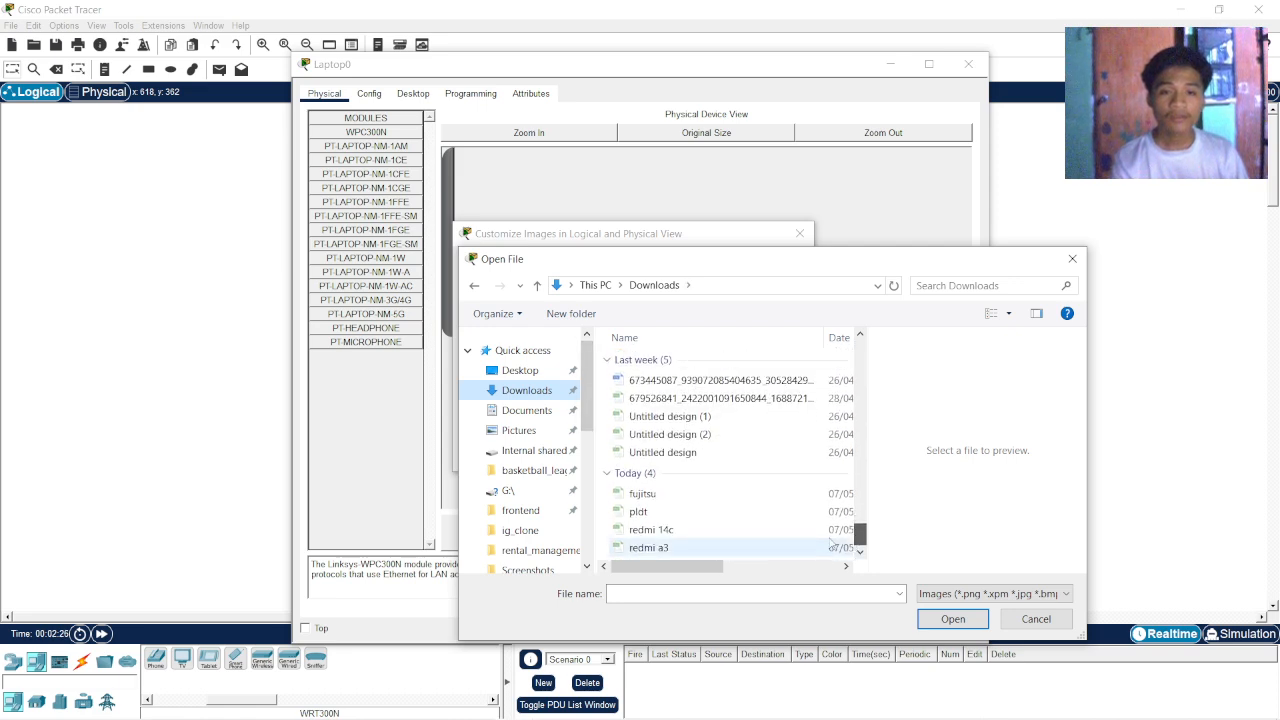
pyautogui.click(695, 503)
pyautogui.click(953, 619)
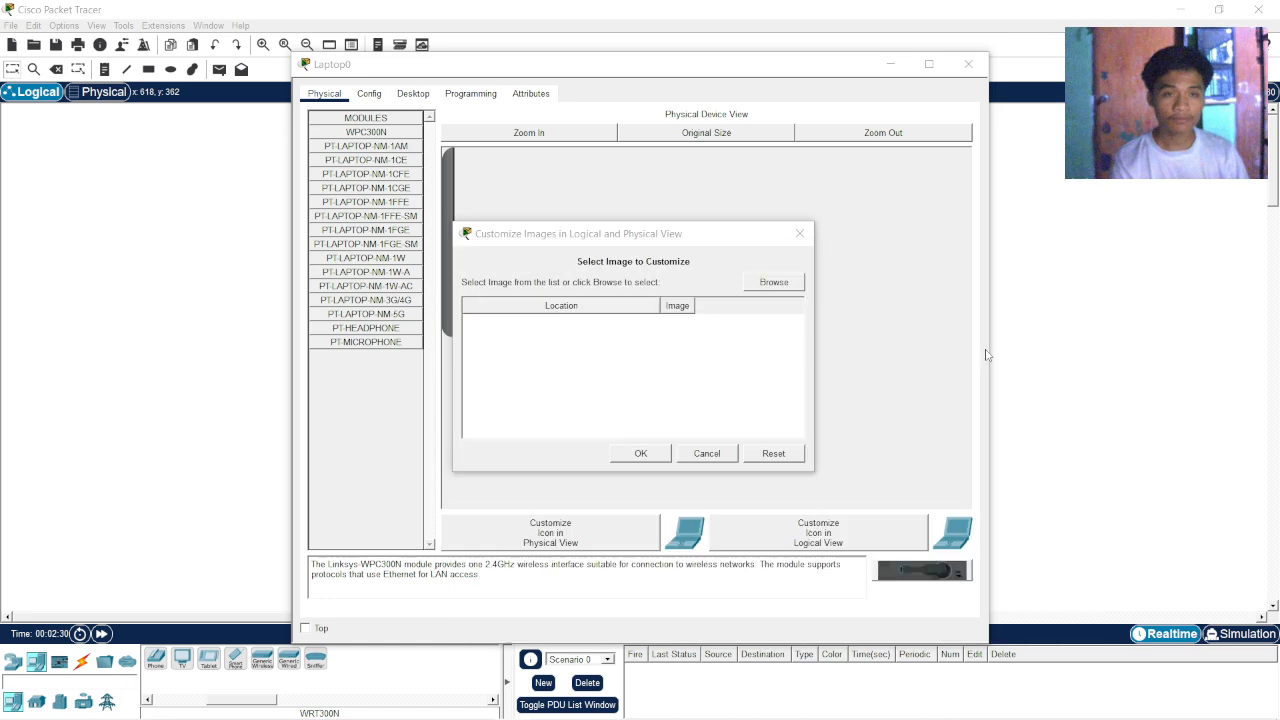
pyautogui.click(643, 452)
pyautogui.click(968, 63)
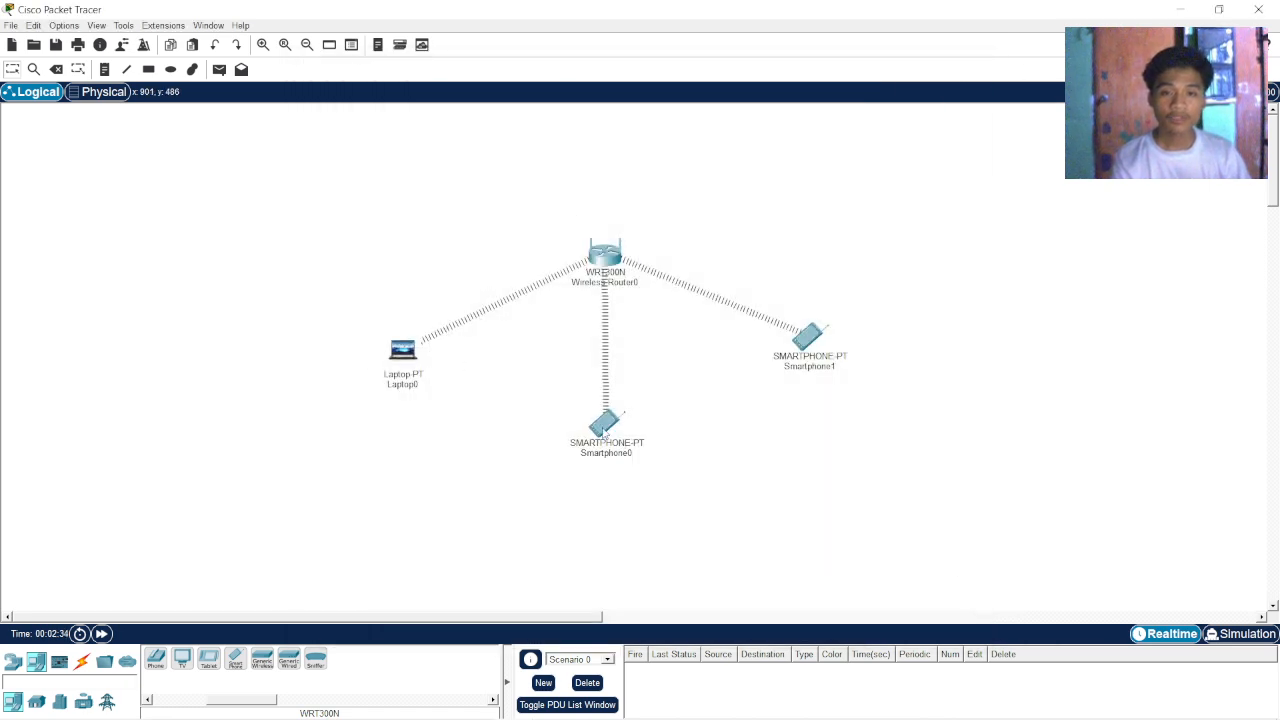
# - Set the logical view icon of Smartphone0 to the redmi 14c image from the Downloads folder
pyautogui.click(638, 418)
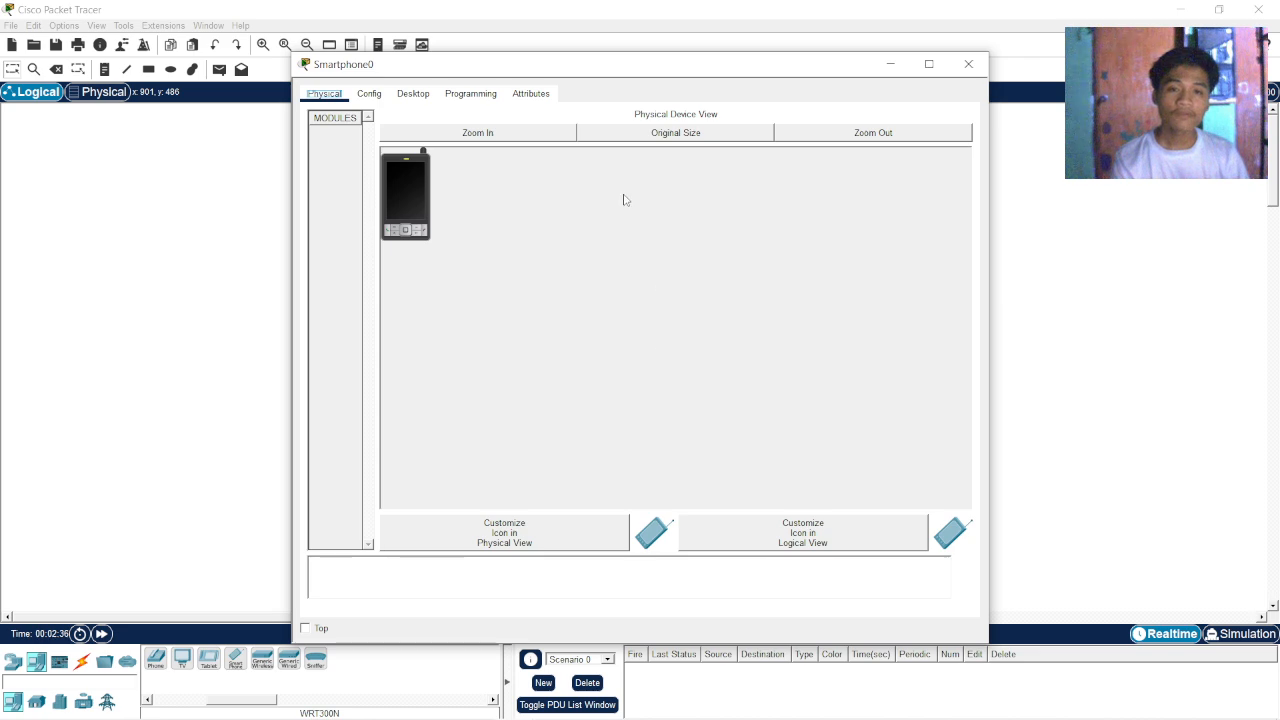
pyautogui.click(843, 533)
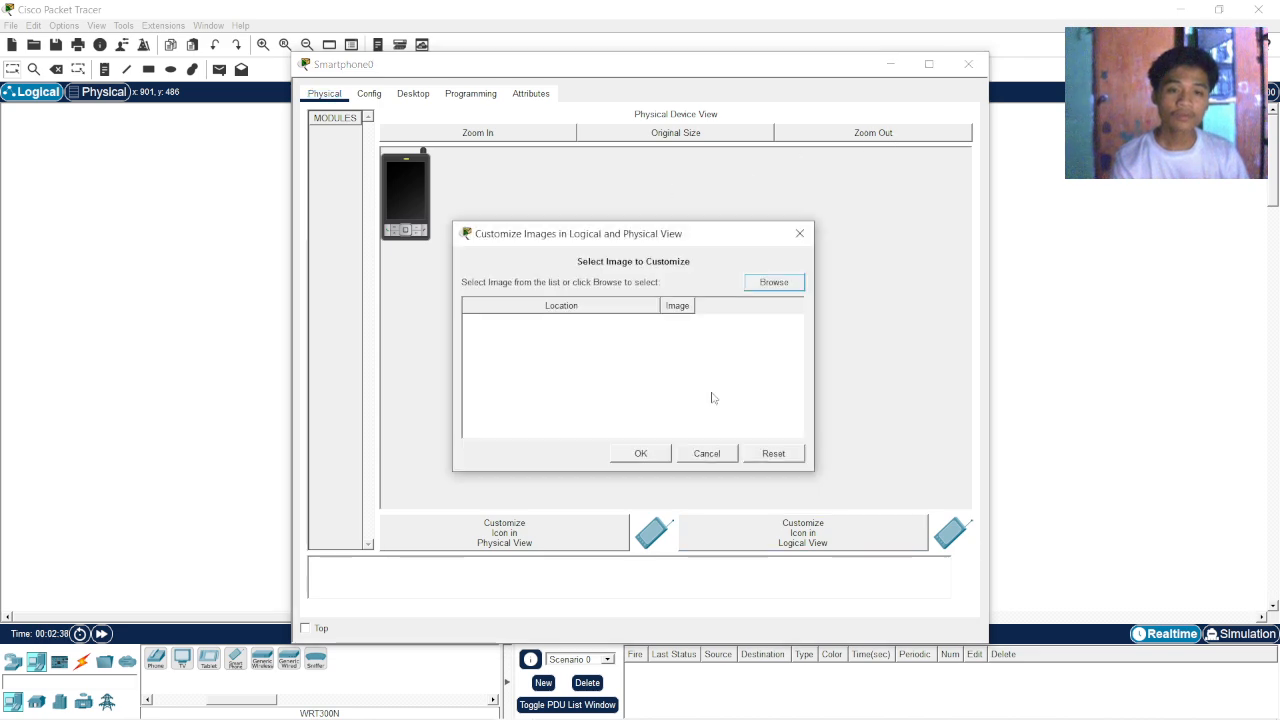
pyautogui.click(762, 287)
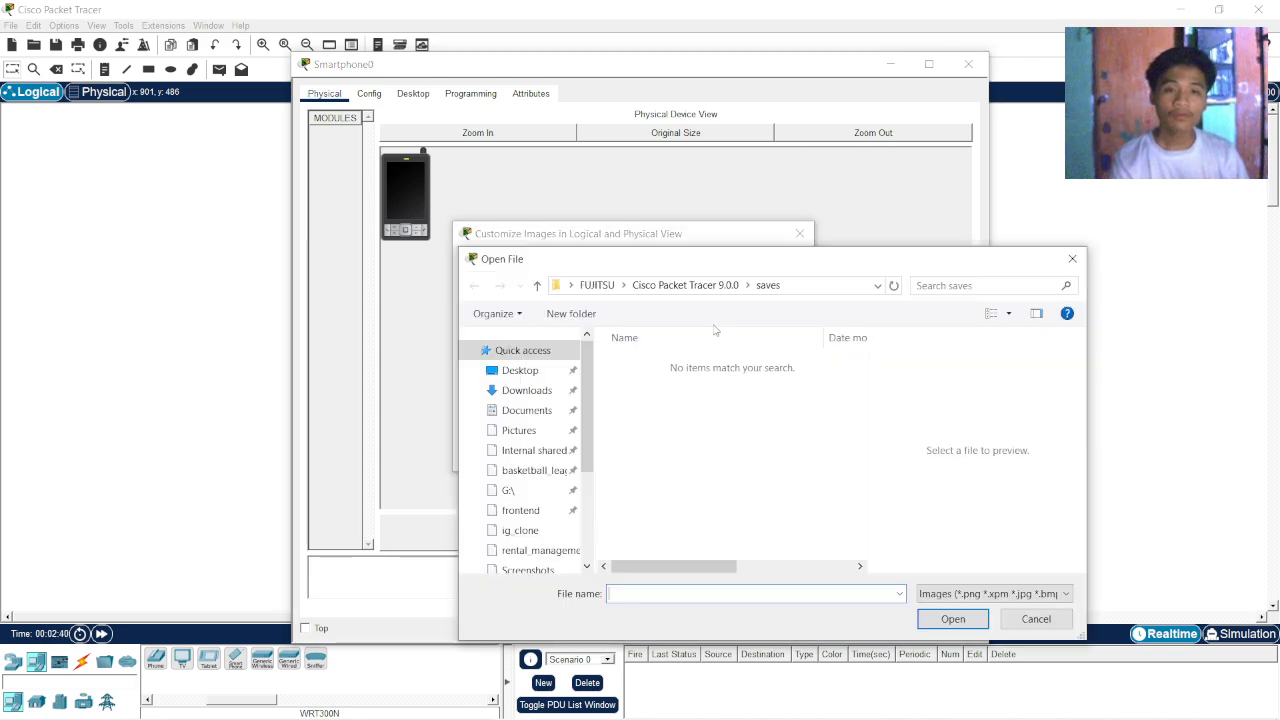
pyautogui.click(527, 390)
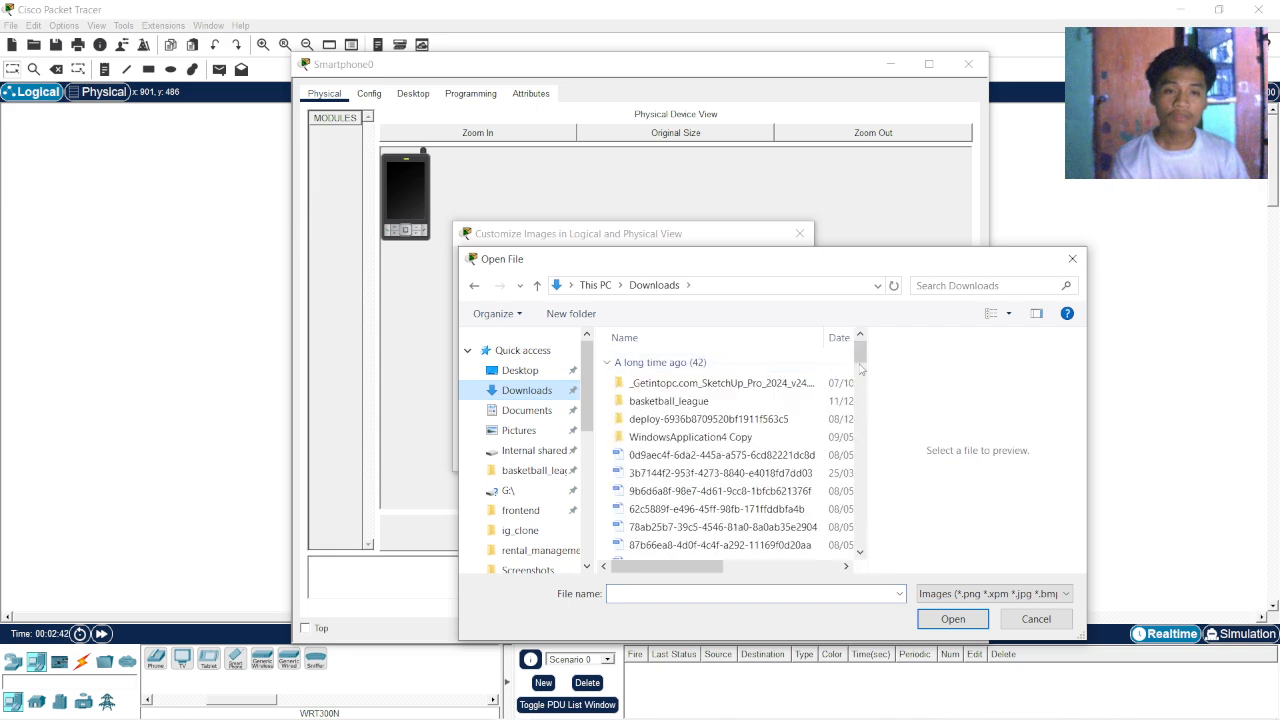
pyautogui.moveTo(860, 365); pyautogui.dragTo(860, 543)
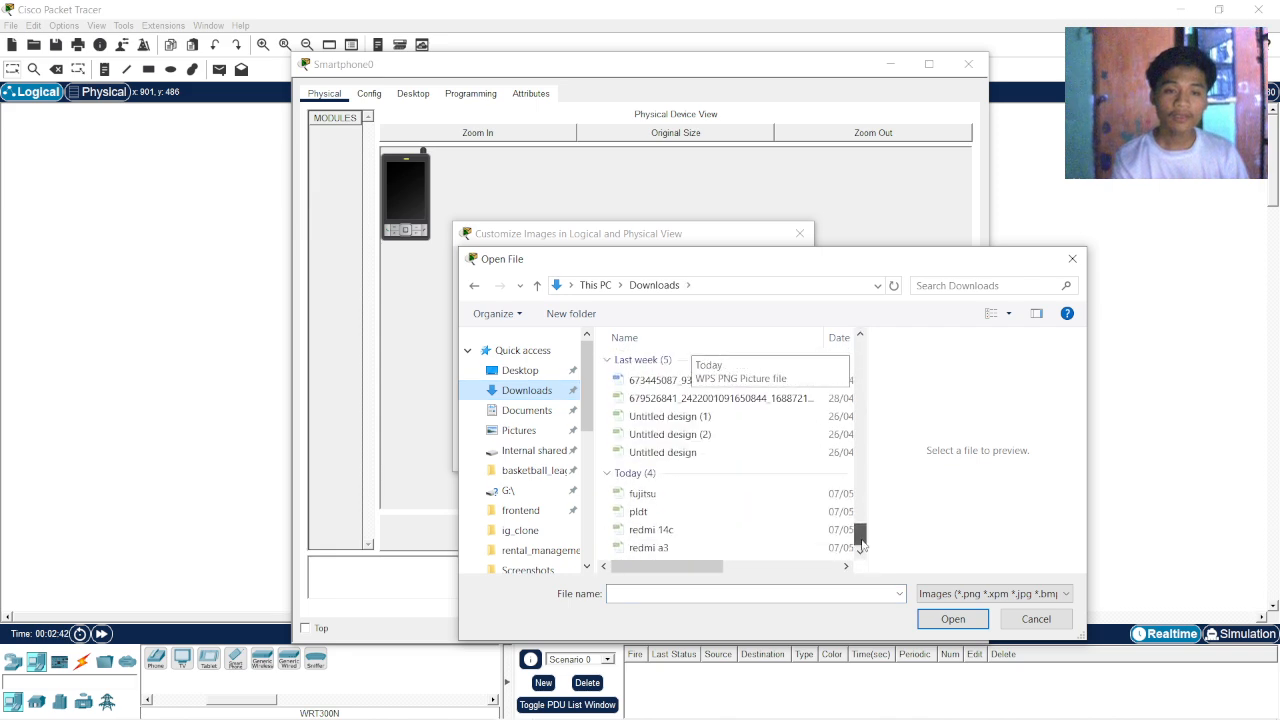
pyautogui.click(710, 532)
pyautogui.click(953, 619)
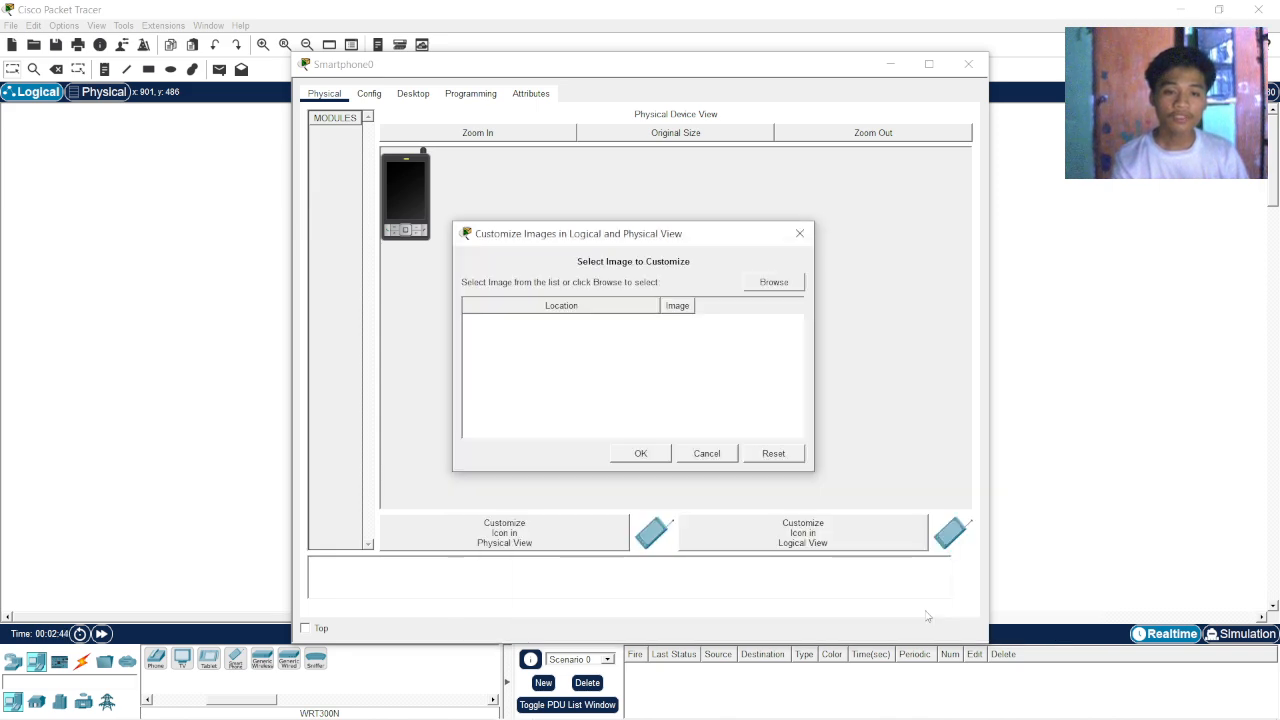
pyautogui.click(968, 63)
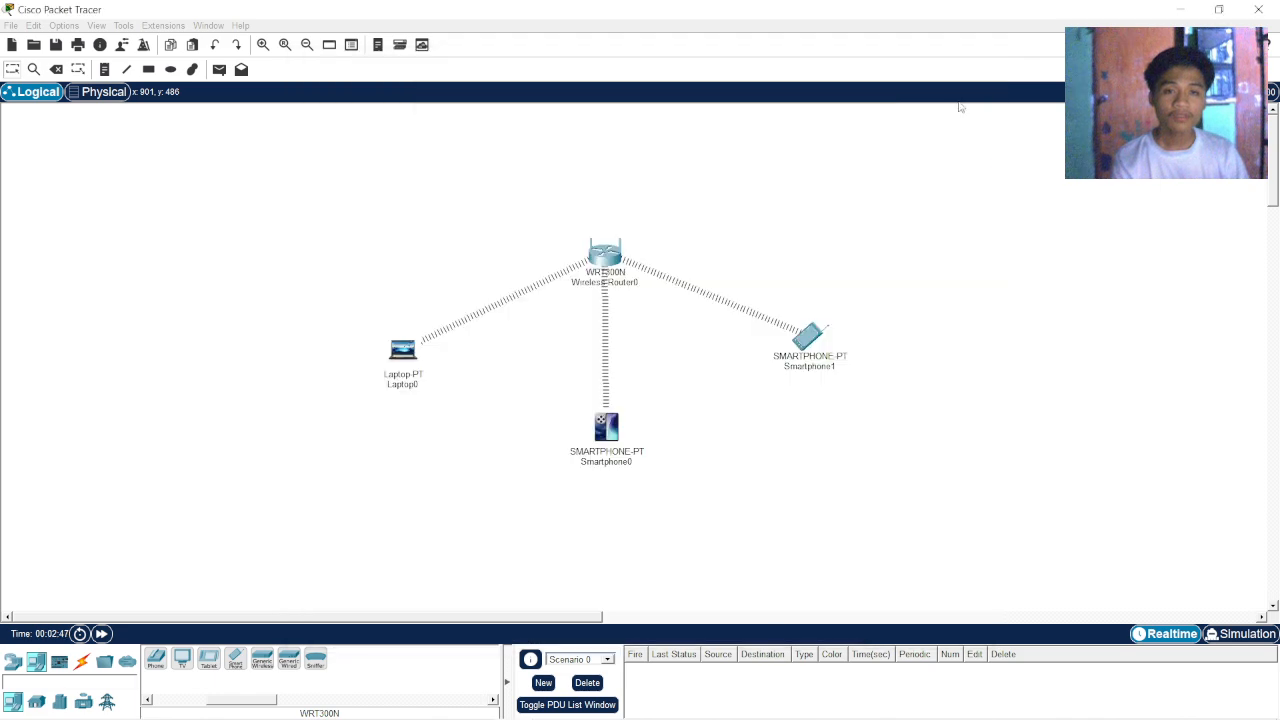
# - Set the logical view icon of Smartphone1 to the redmi a3 image from the Downloads folder
pyautogui.click(805, 342)
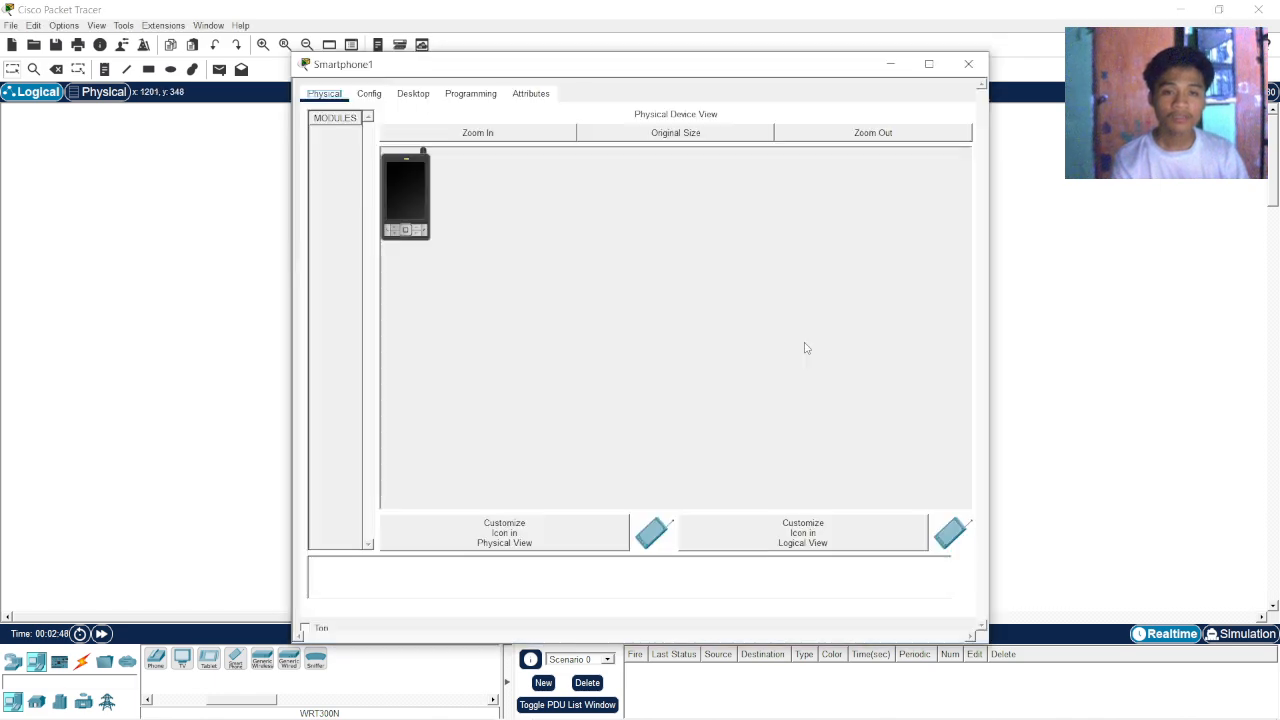
pyautogui.click(822, 522)
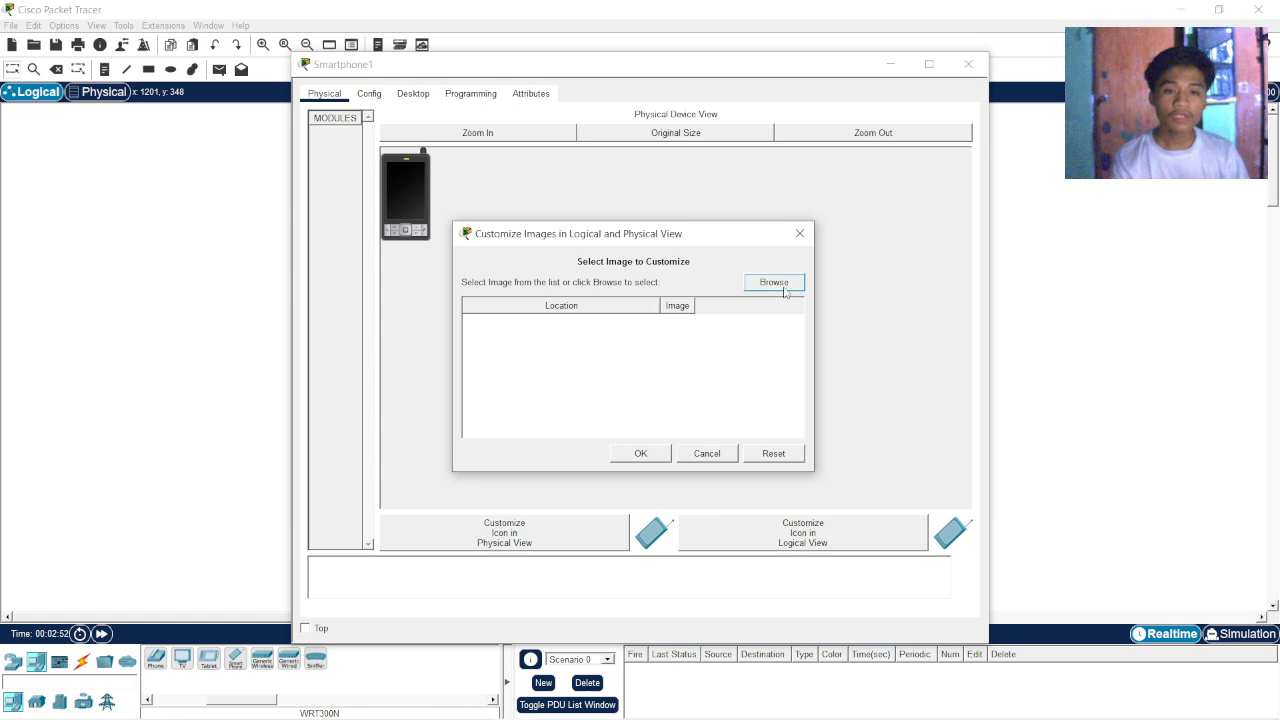
pyautogui.click(784, 289)
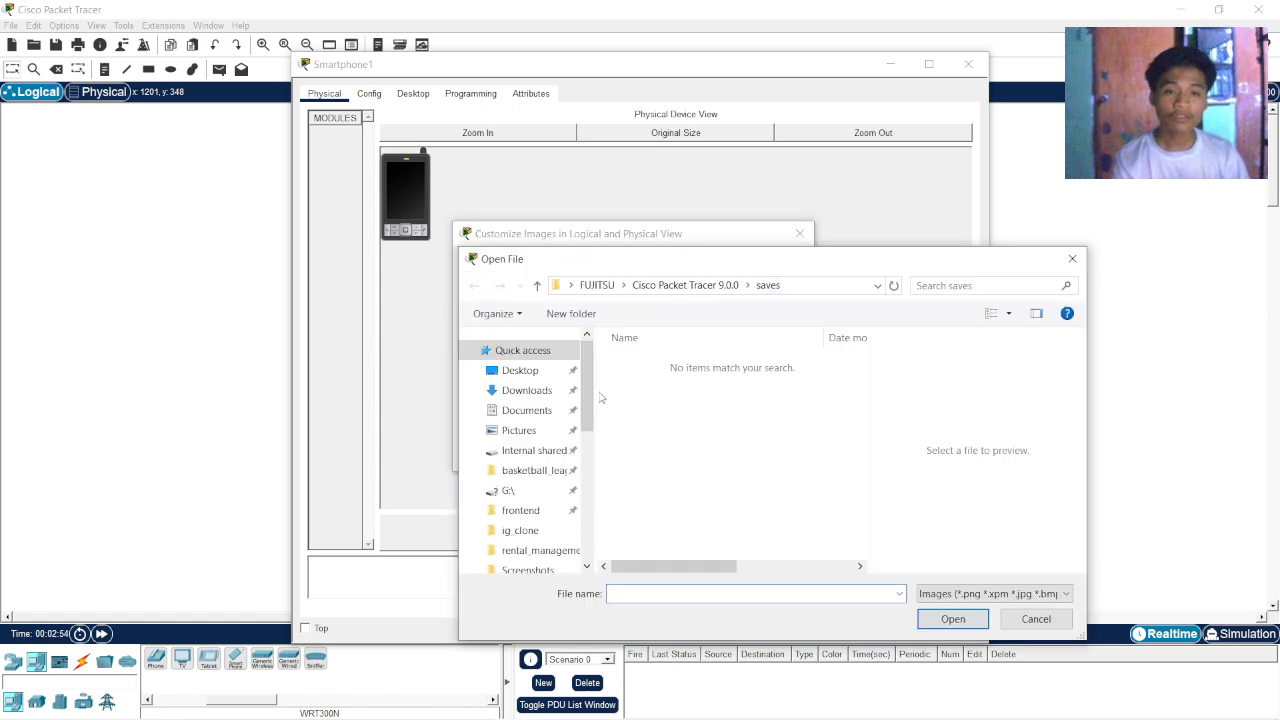
pyautogui.click(526, 391)
pyautogui.moveTo(860, 356); pyautogui.dragTo(862, 535)
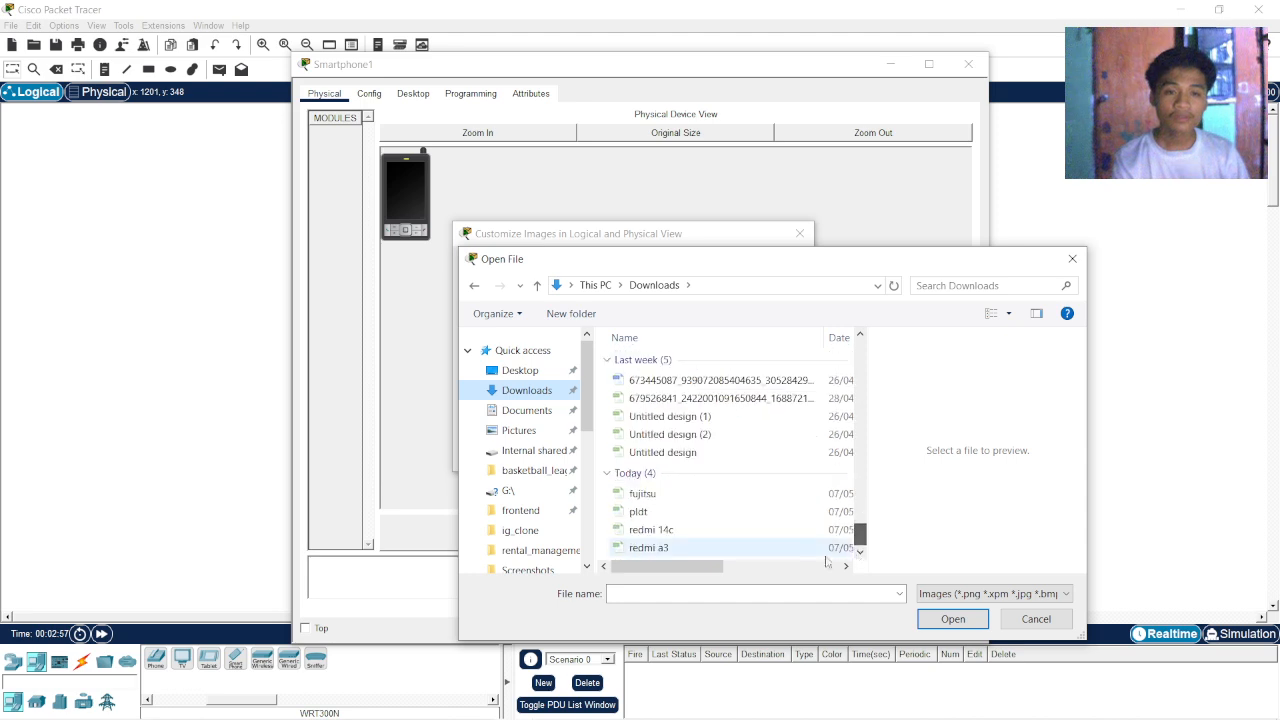
pyautogui.click(648, 547)
pyautogui.click(954, 623)
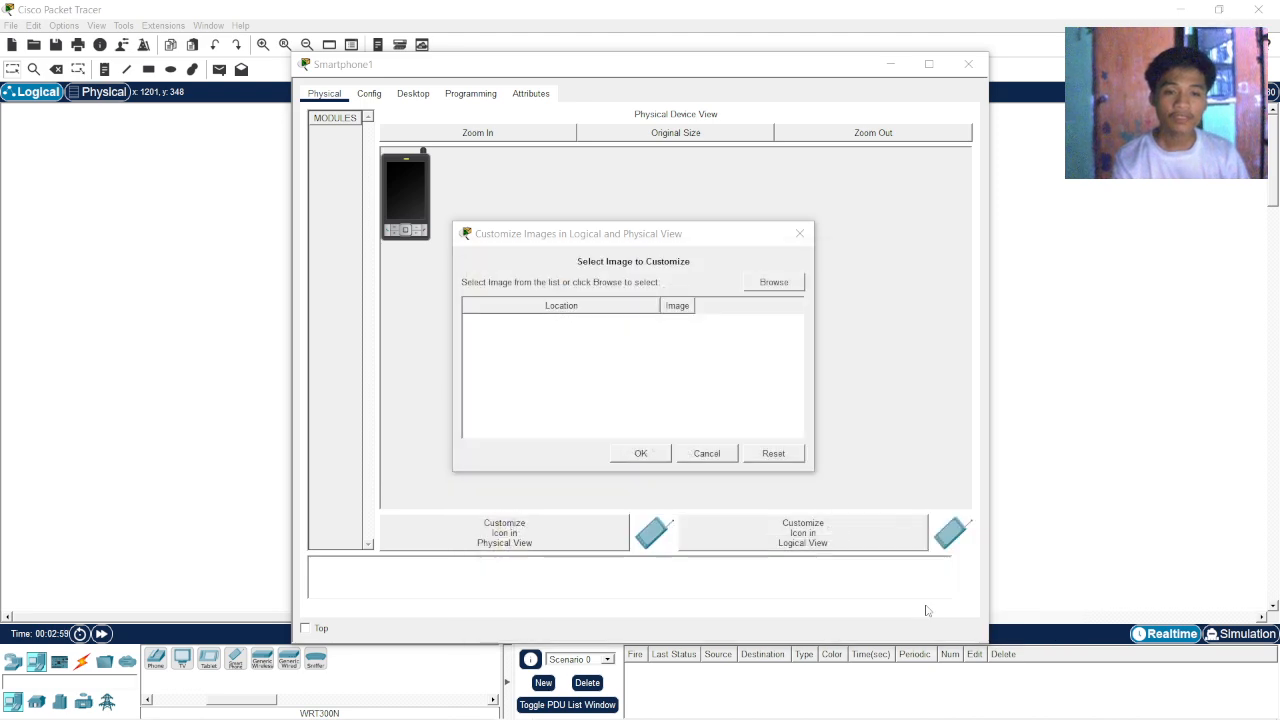
pyautogui.click(966, 64)
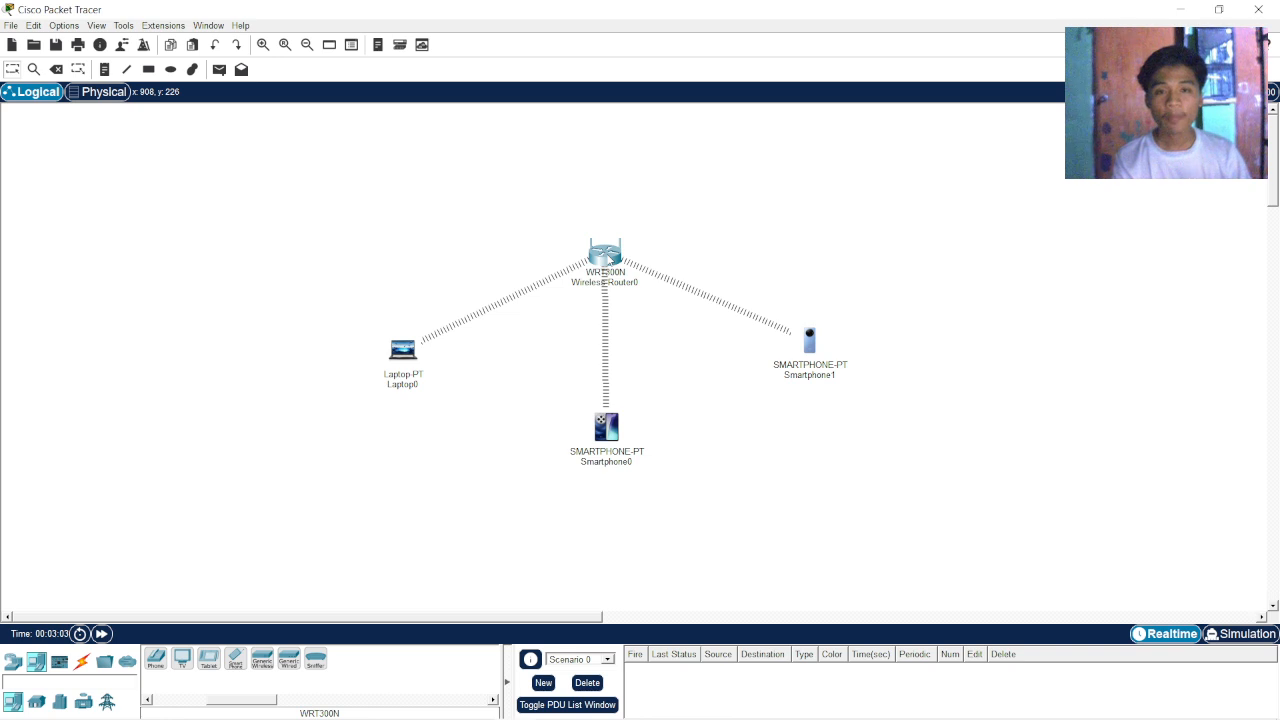
# - Set the wireless router's logical view icon to the pldt image from the Downloads folder
pyautogui.click(612, 257)
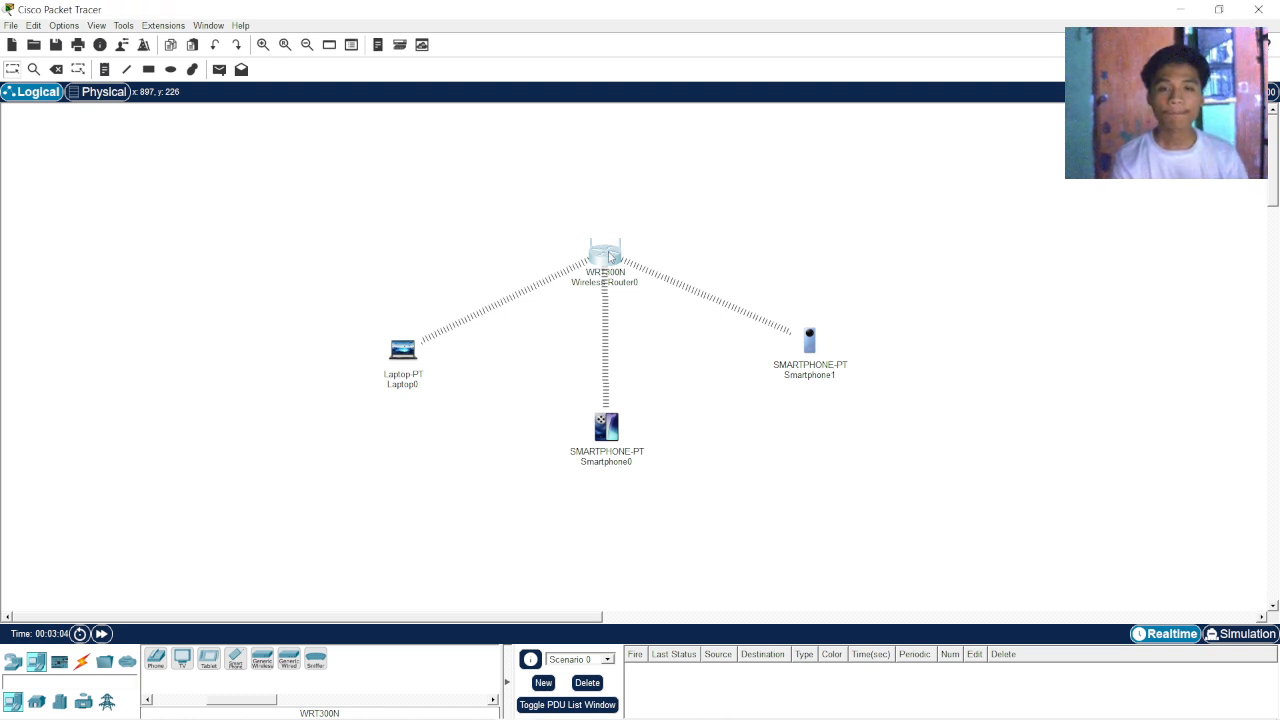
pyautogui.click(608, 255)
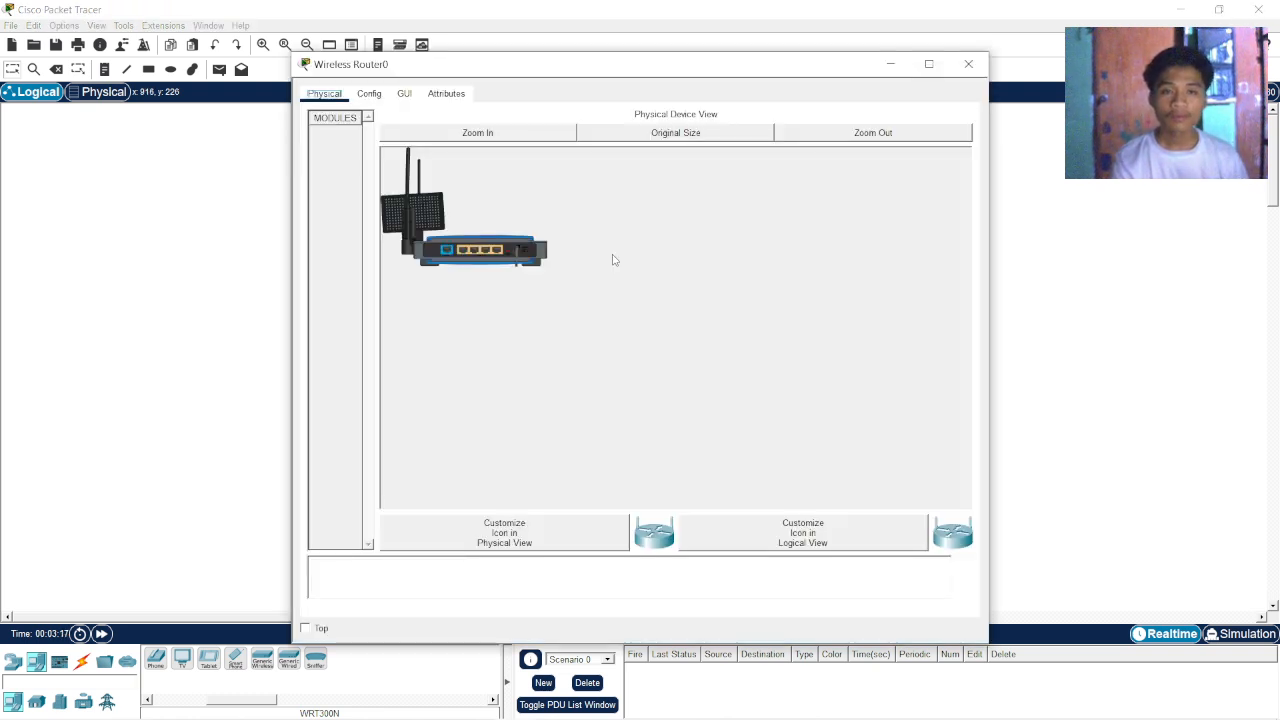
pyautogui.click(825, 537)
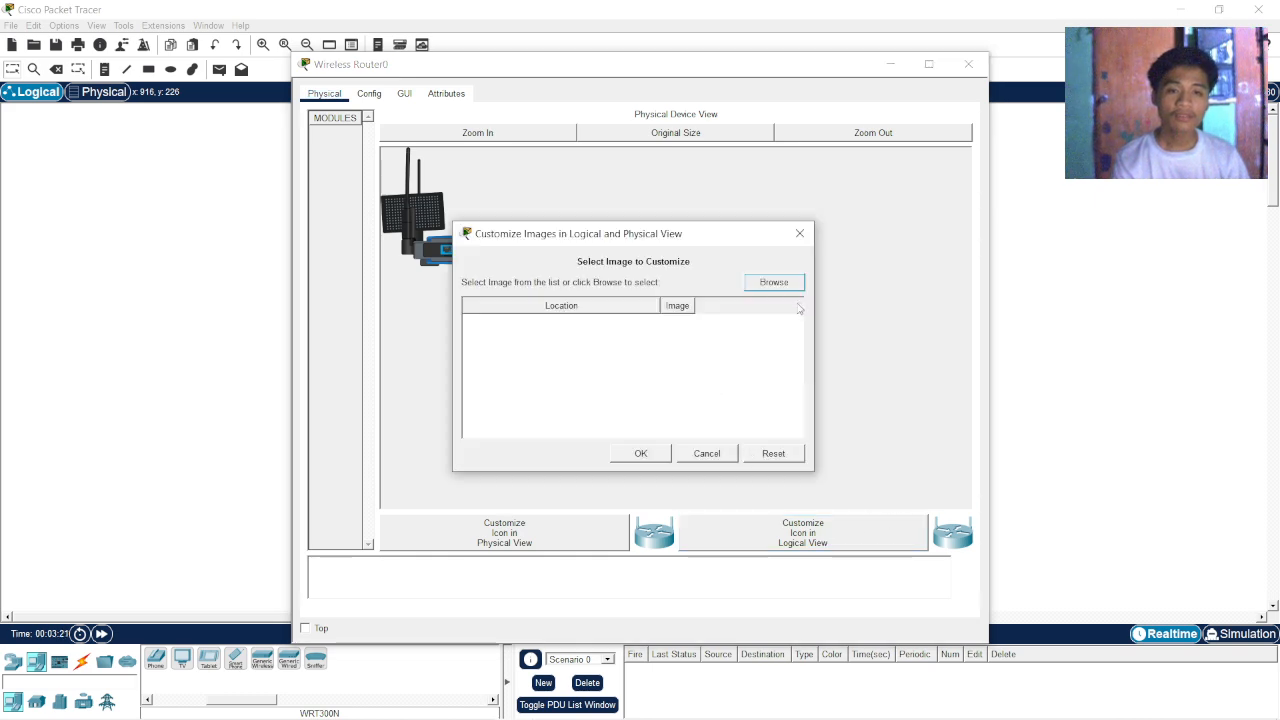
pyautogui.click(787, 284)
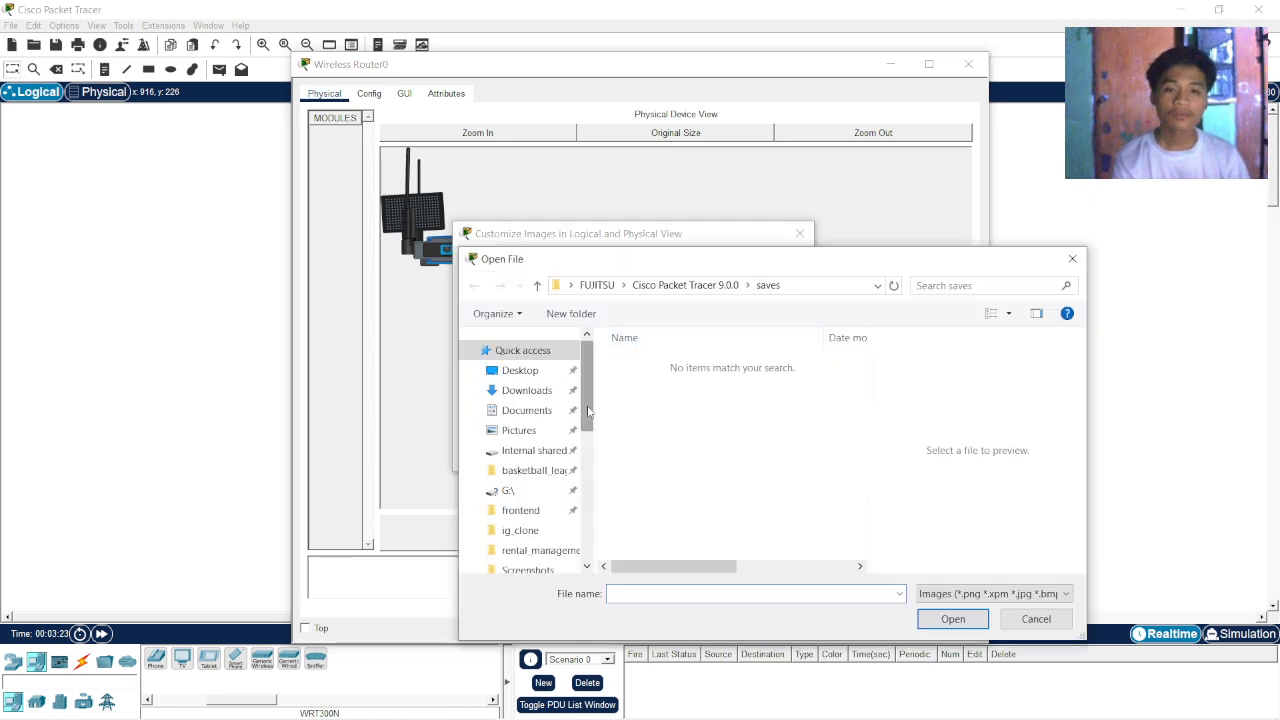
pyautogui.click(527, 390)
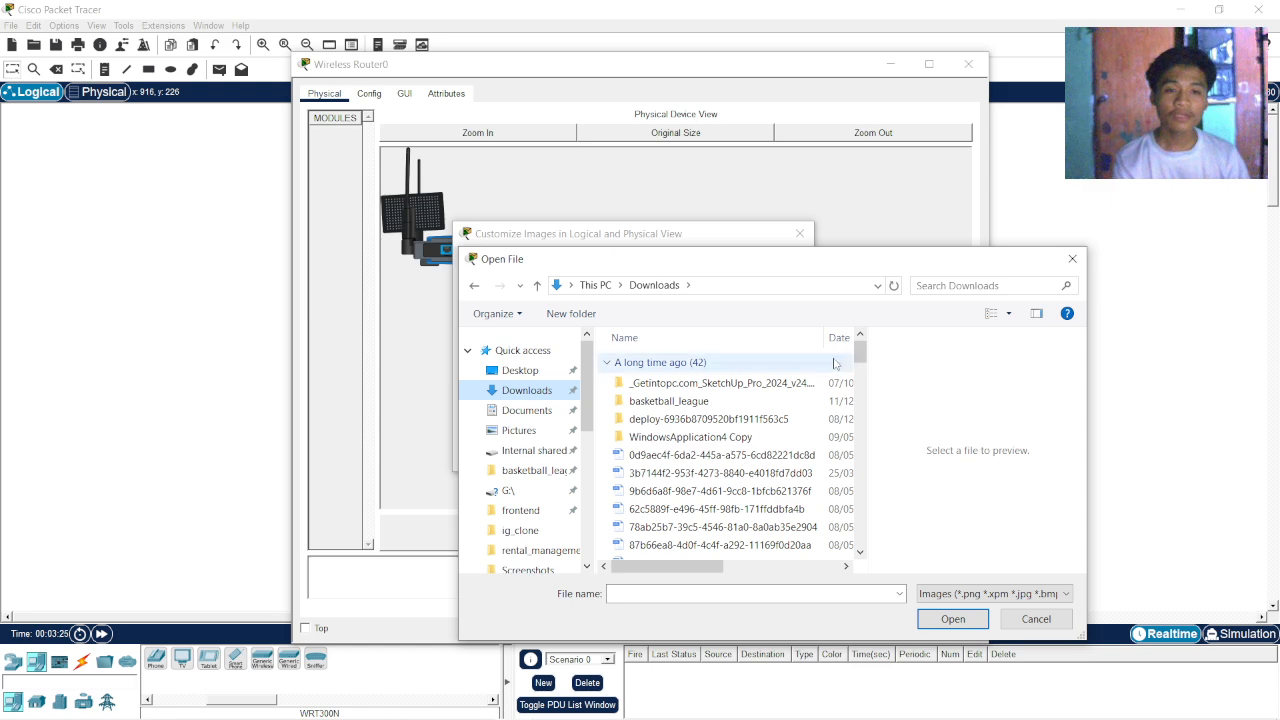
pyautogui.moveTo(860, 357); pyautogui.dragTo(860, 545)
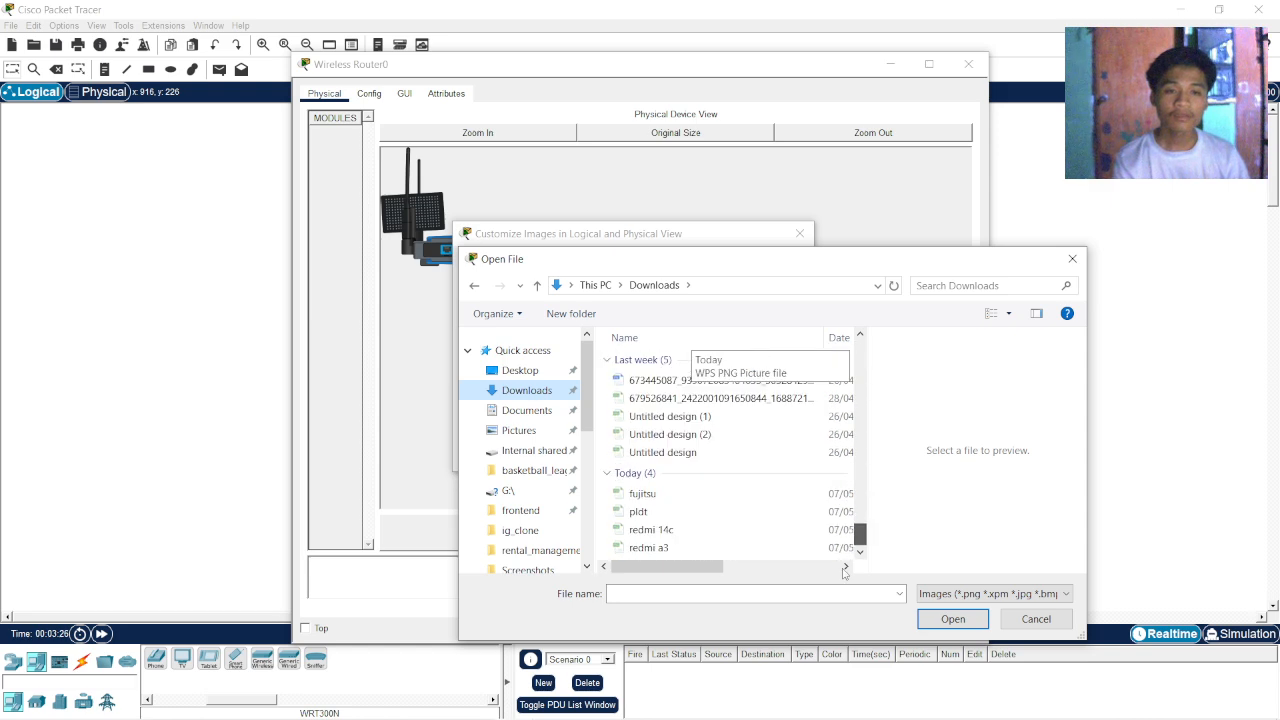
pyautogui.click(700, 511)
pyautogui.click(950, 619)
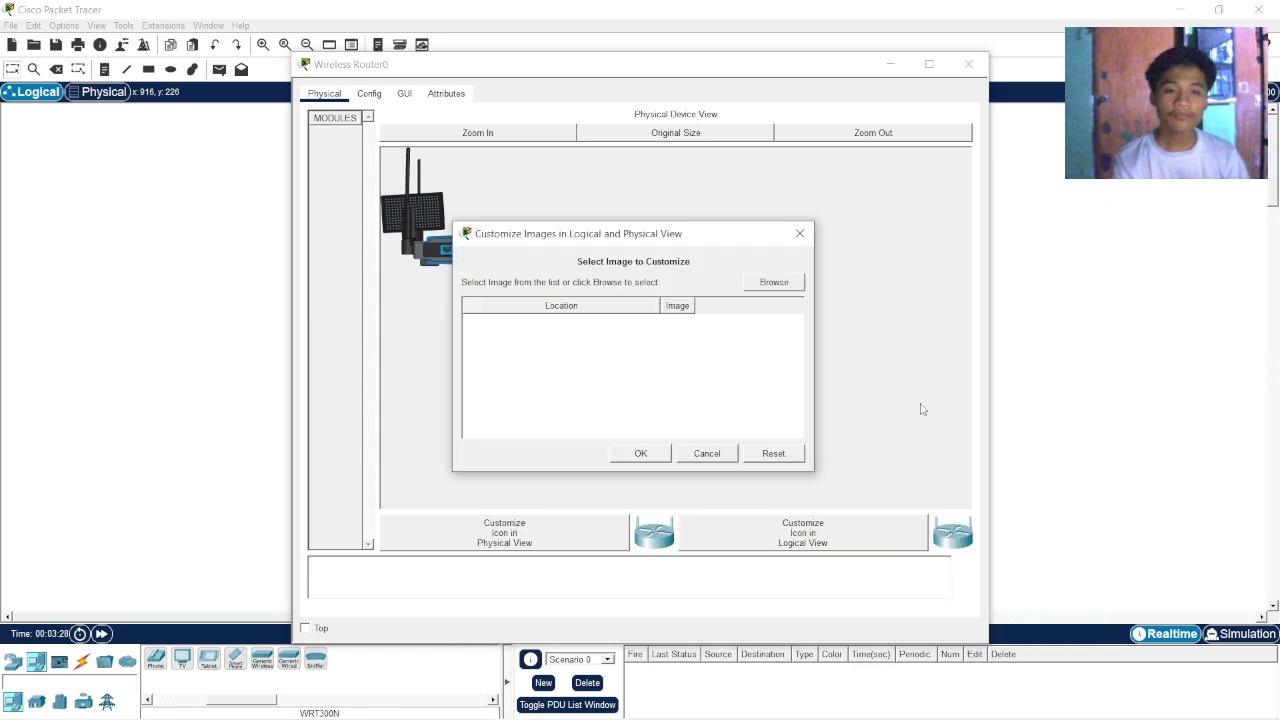
pyautogui.click(968, 64)
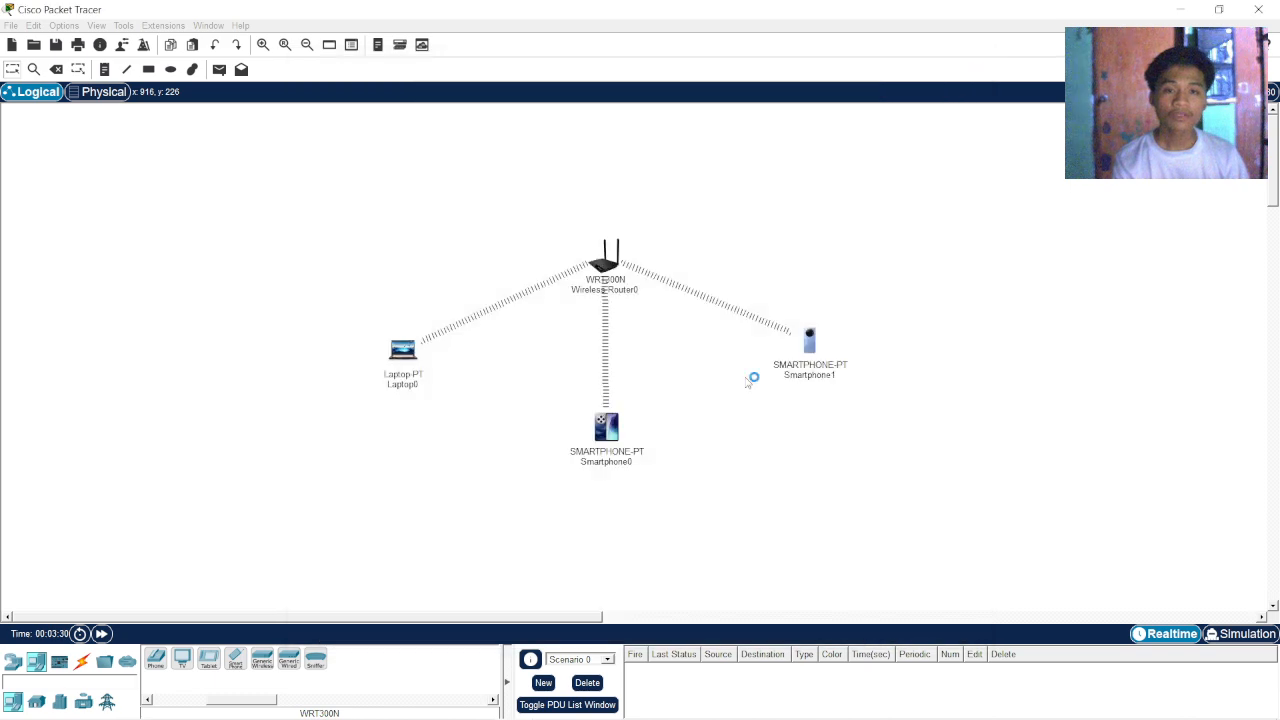
# - Nudge Smartphone1 and the laptop slightly upward in the logical workspace to fine-tune the layout
pyautogui.moveTo(812, 340); pyautogui.dragTo(814, 338)
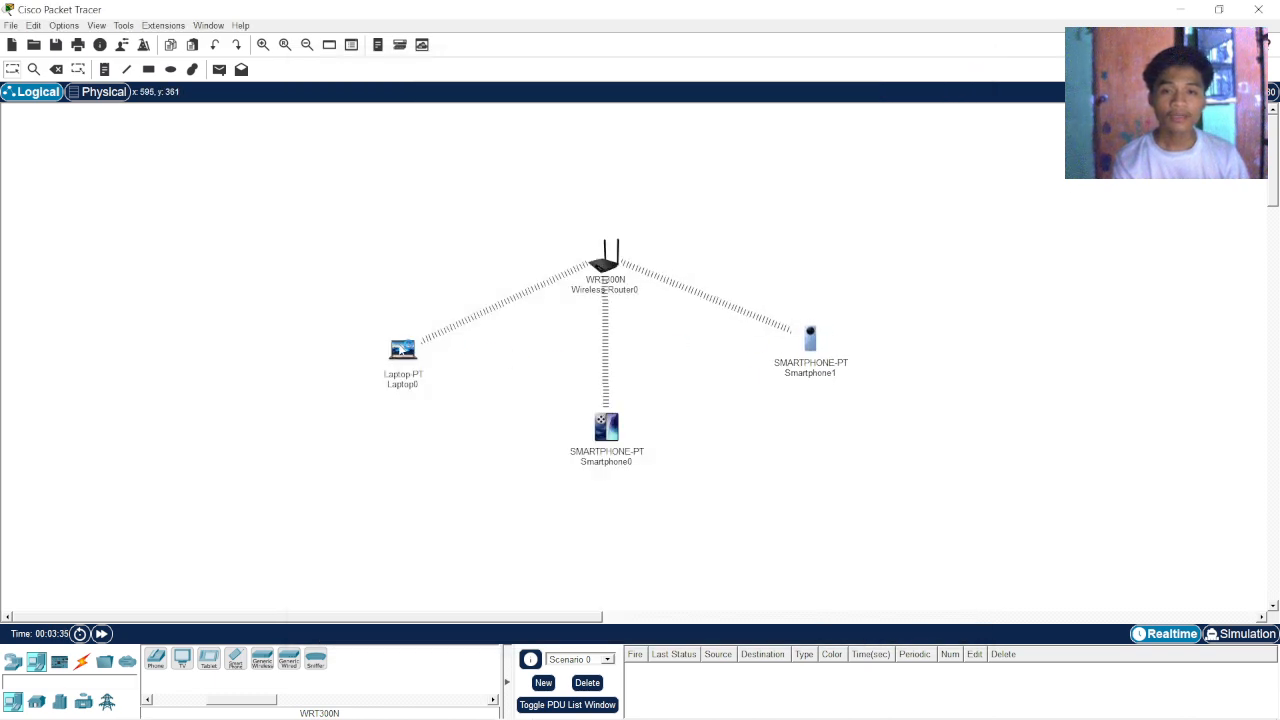
pyautogui.moveTo(401, 350); pyautogui.dragTo(404, 348)
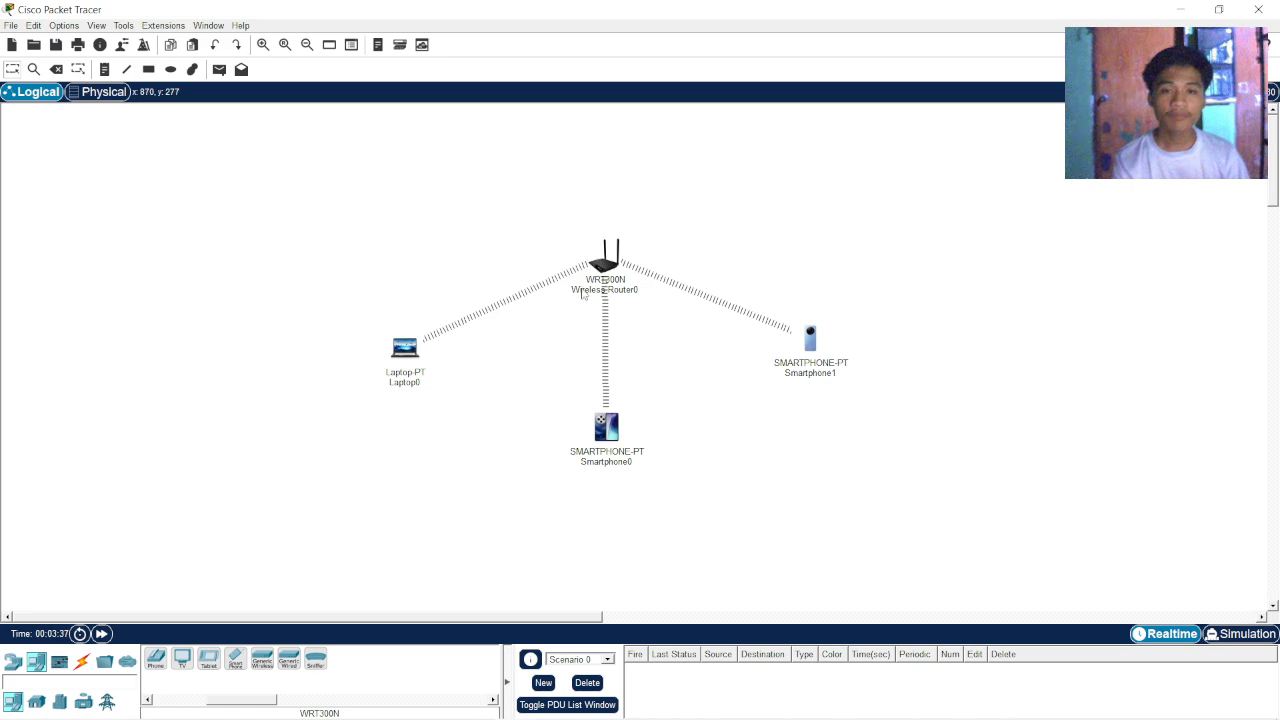
# - Rename the wireless router as PLDT and the laptop as FUJITSU using their labels in the workspace
pyautogui.click(614, 292)
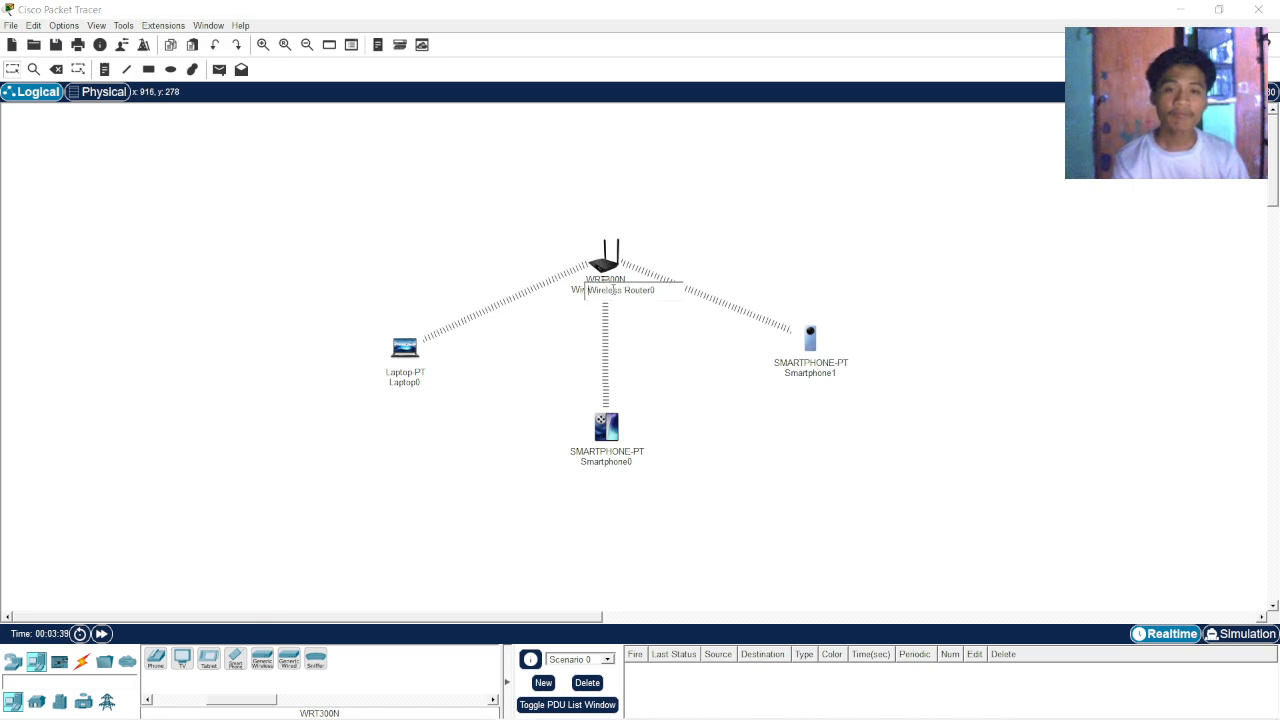
pyautogui.moveTo(670, 291); pyautogui.dragTo(559, 291)
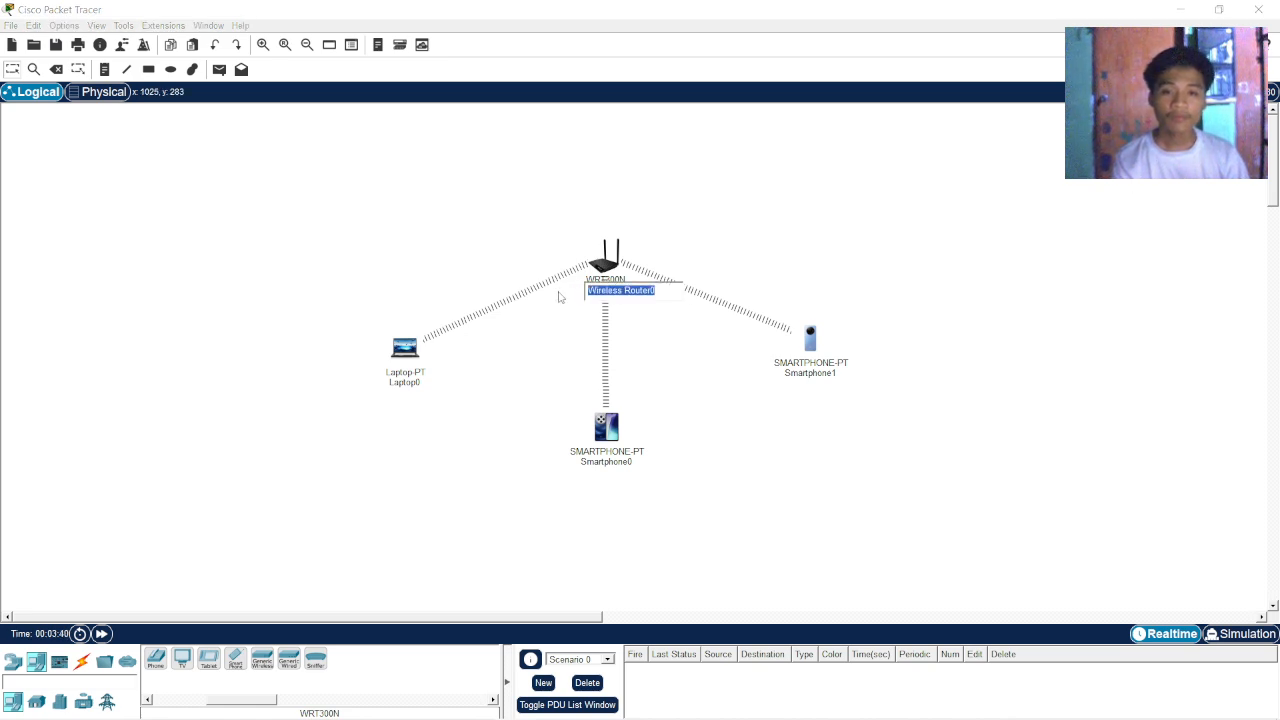
pyautogui.press('BackSpace')
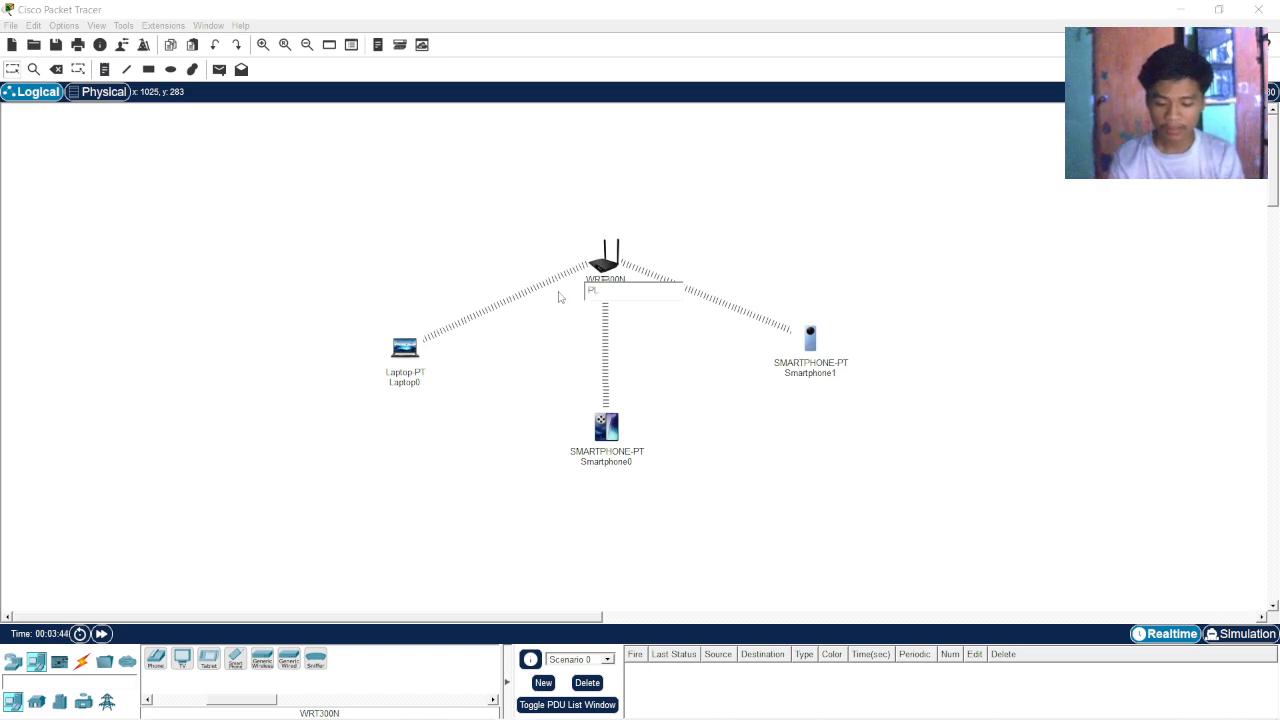
pyautogui.click(552, 374)
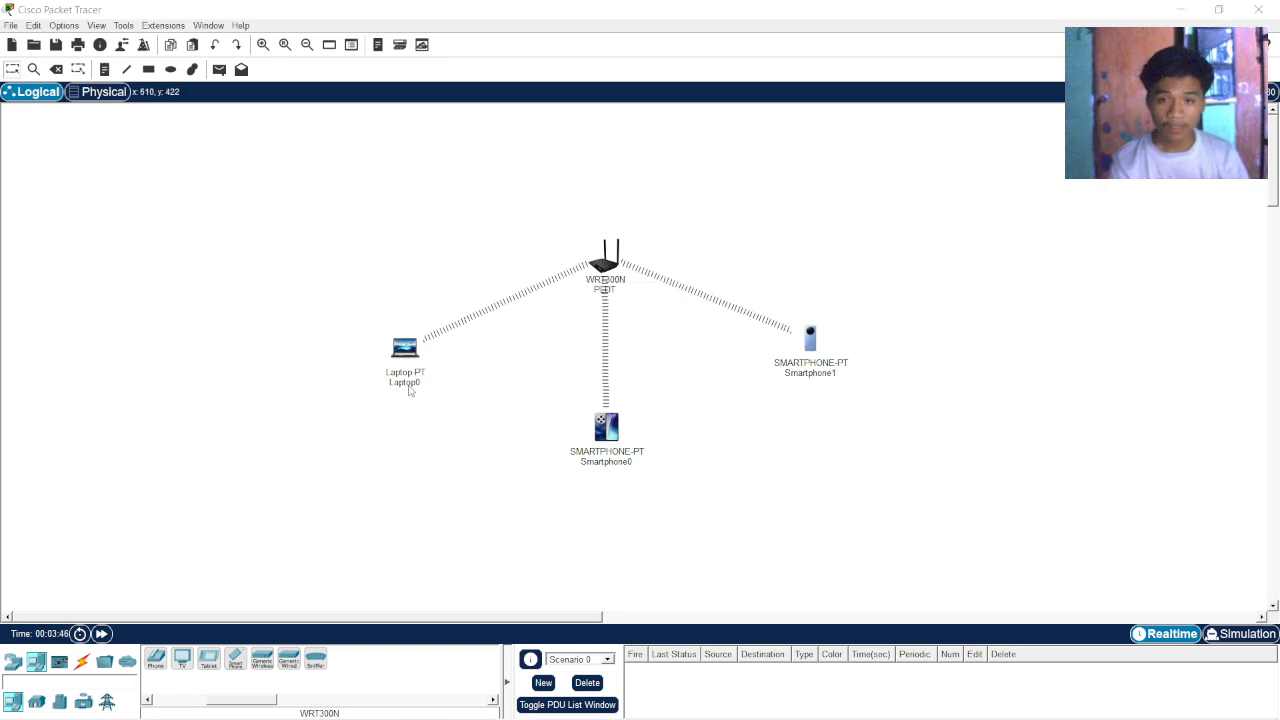
pyautogui.click(406, 382)
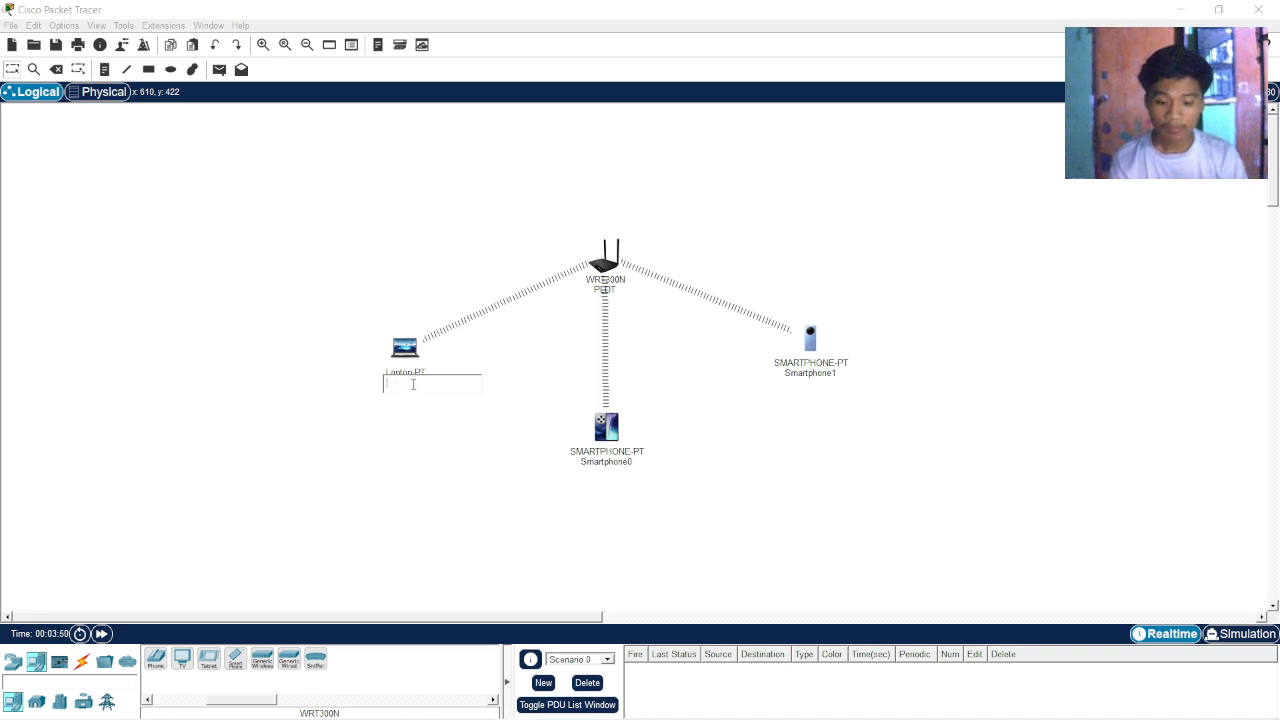
pyautogui.write('FUJITSU')
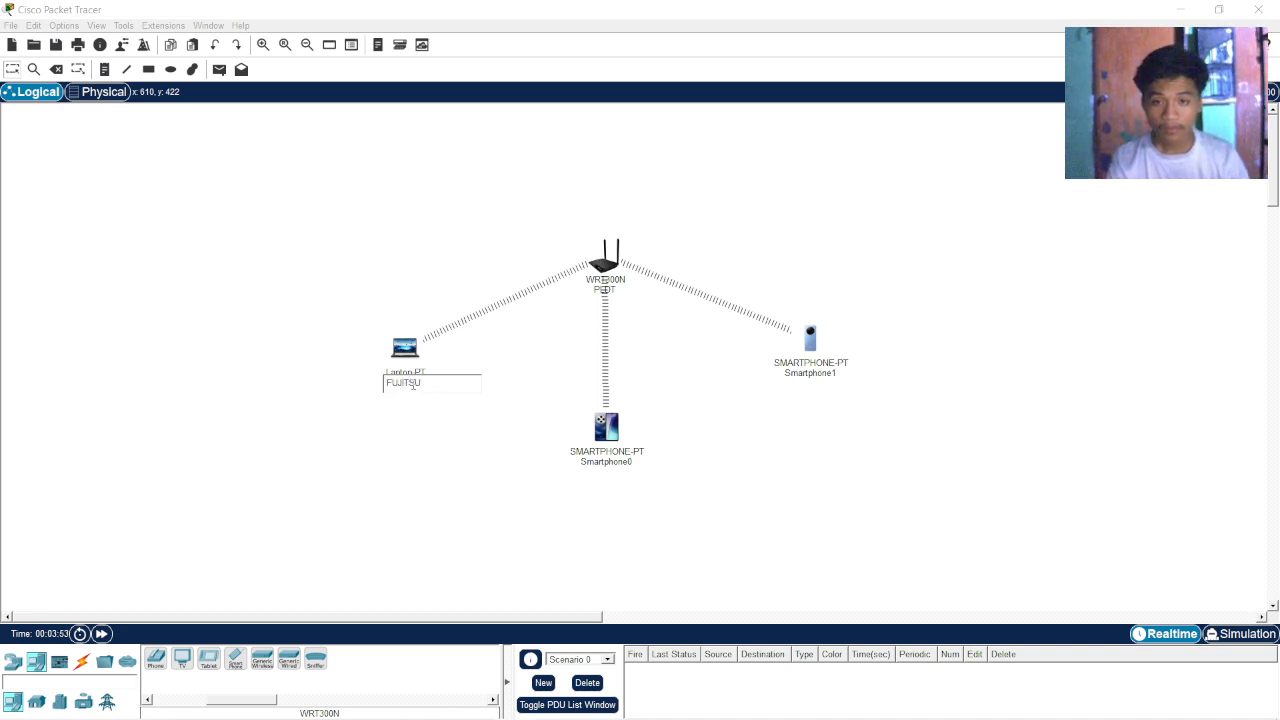
pyautogui.click(431, 443)
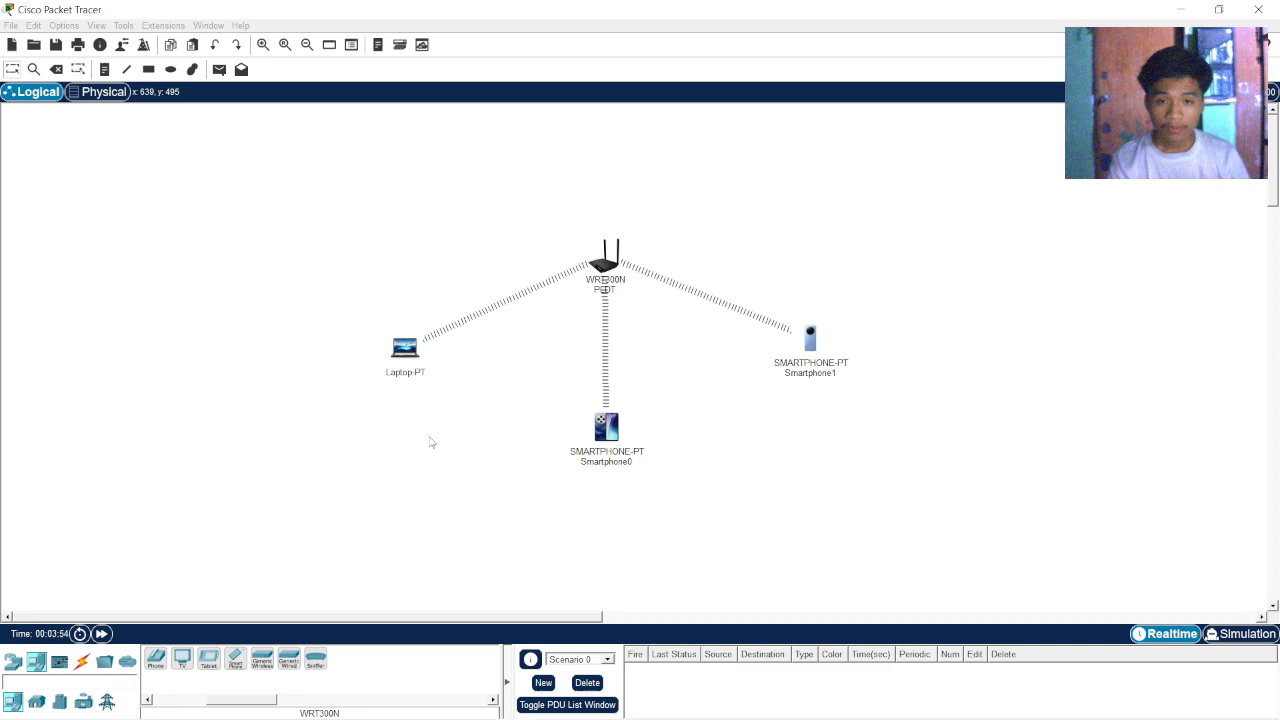
# - Rename Smartphone0 as redmi 14c and Smartphone1 as redmi a3 using their labels in the workspace
pyautogui.click(620, 462)
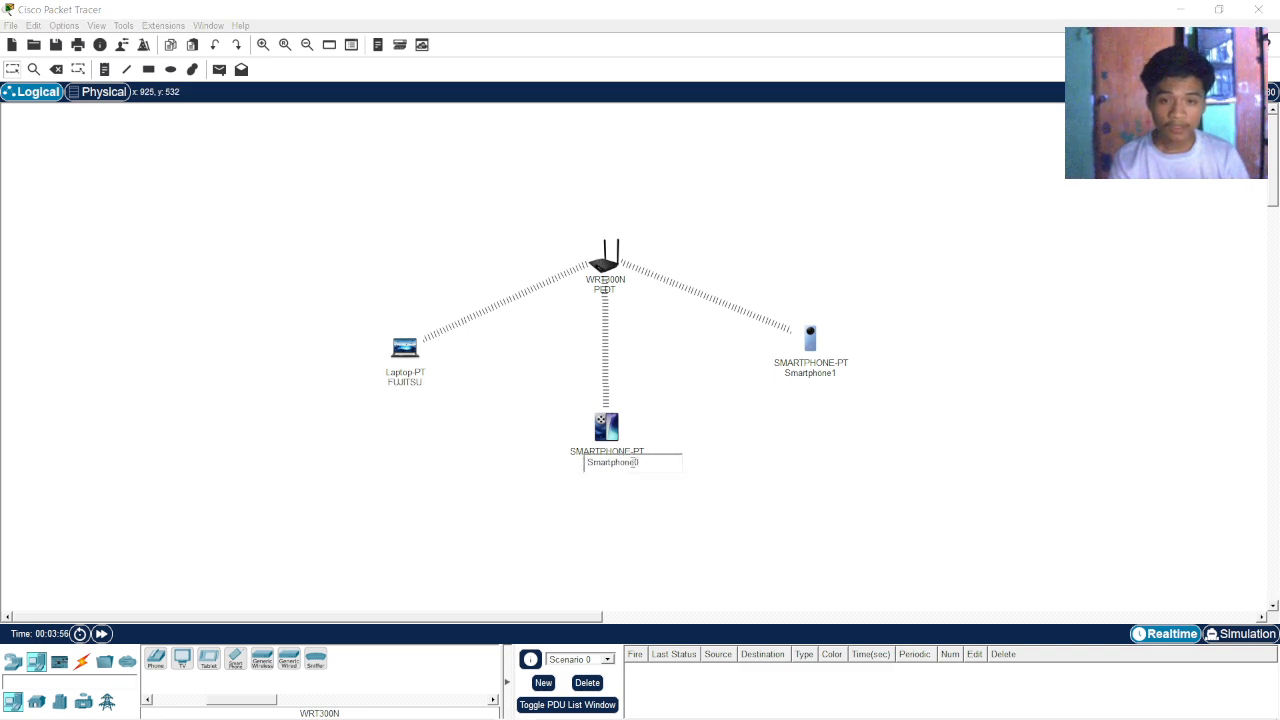
pyautogui.doubleClick(634, 463)
pyautogui.press('BackSpace')
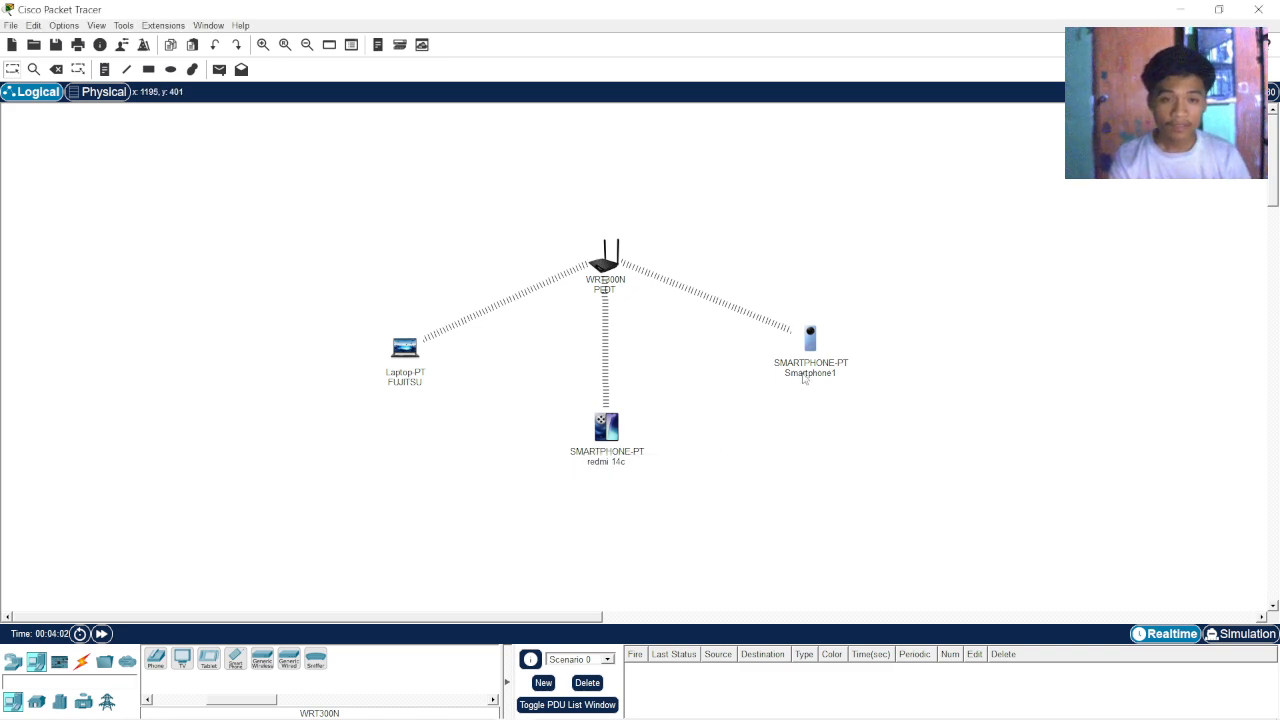
pyautogui.click(810, 373)
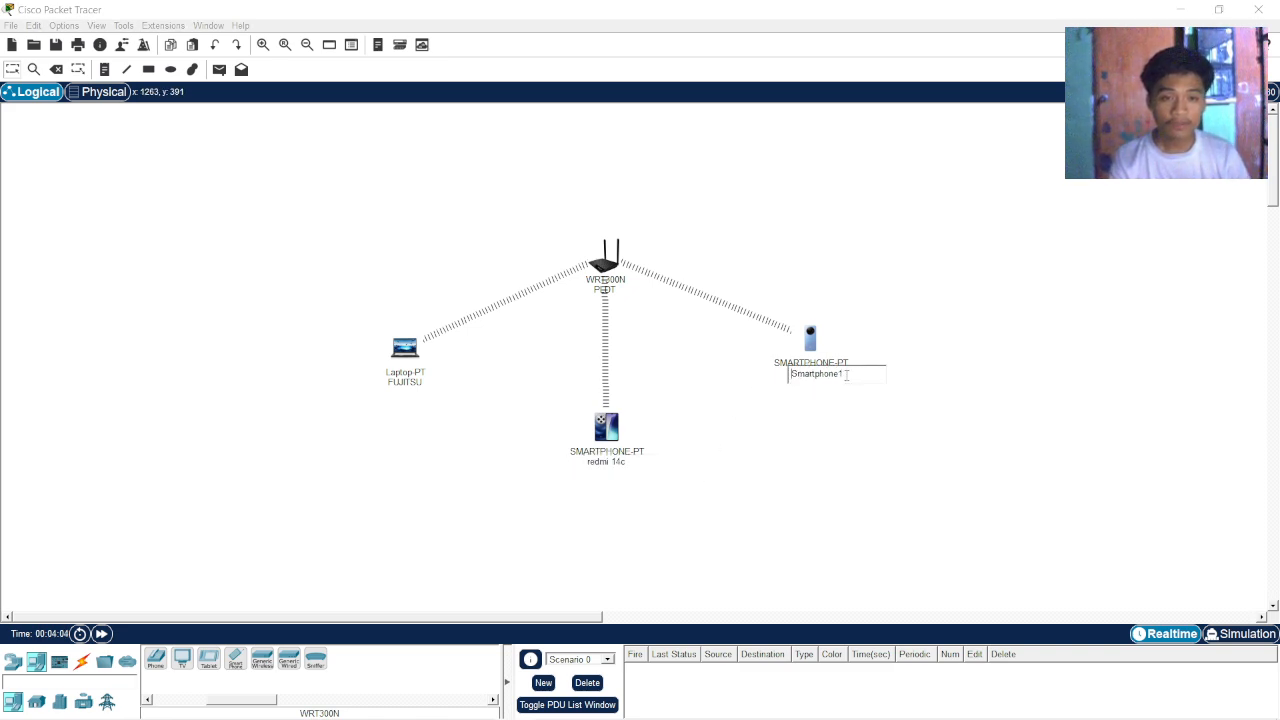
pyautogui.moveTo(847, 374); pyautogui.dragTo(790, 375)
pyautogui.press('BackSpace')
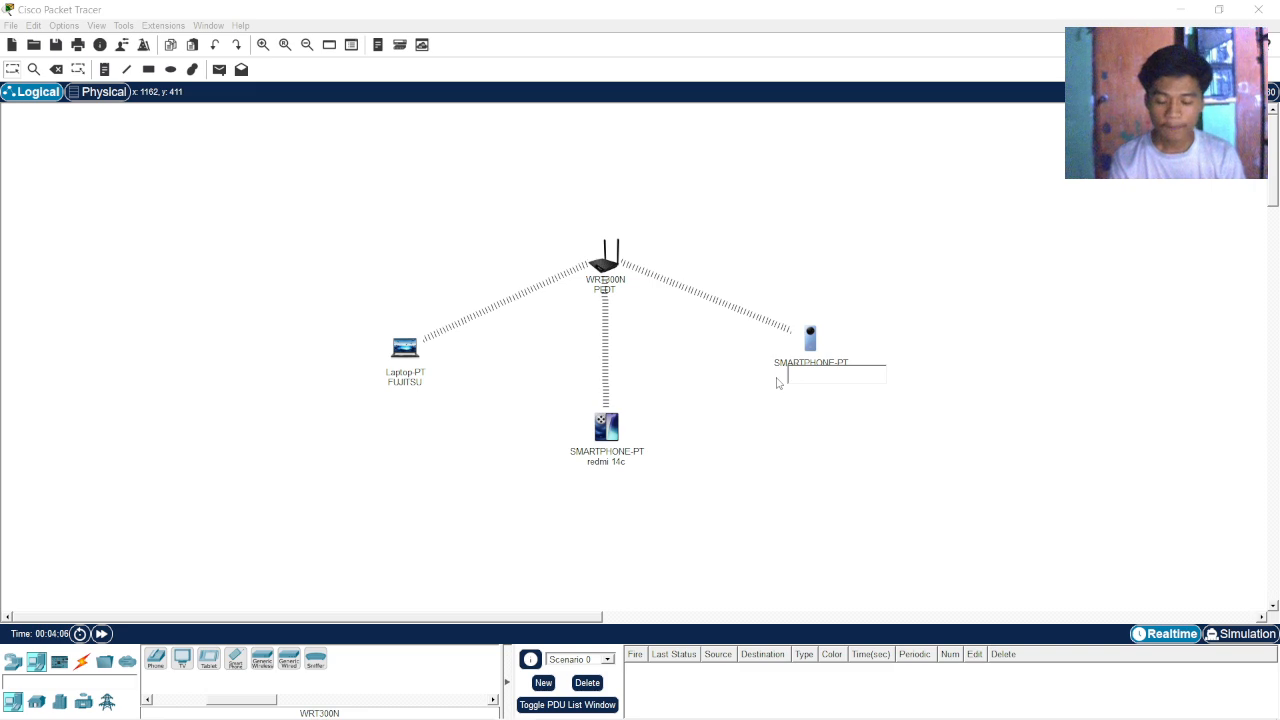
pyautogui.write('redmia3')
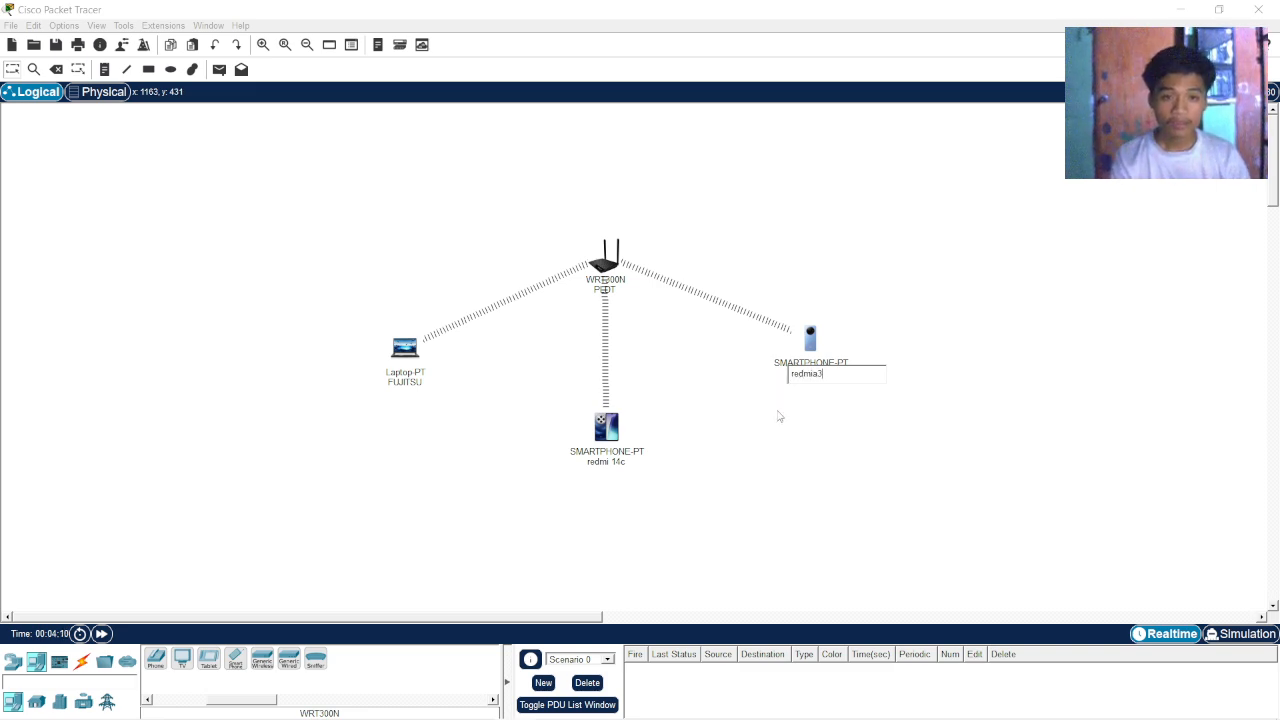
pyautogui.click(816, 373)
pyautogui.click(843, 451)
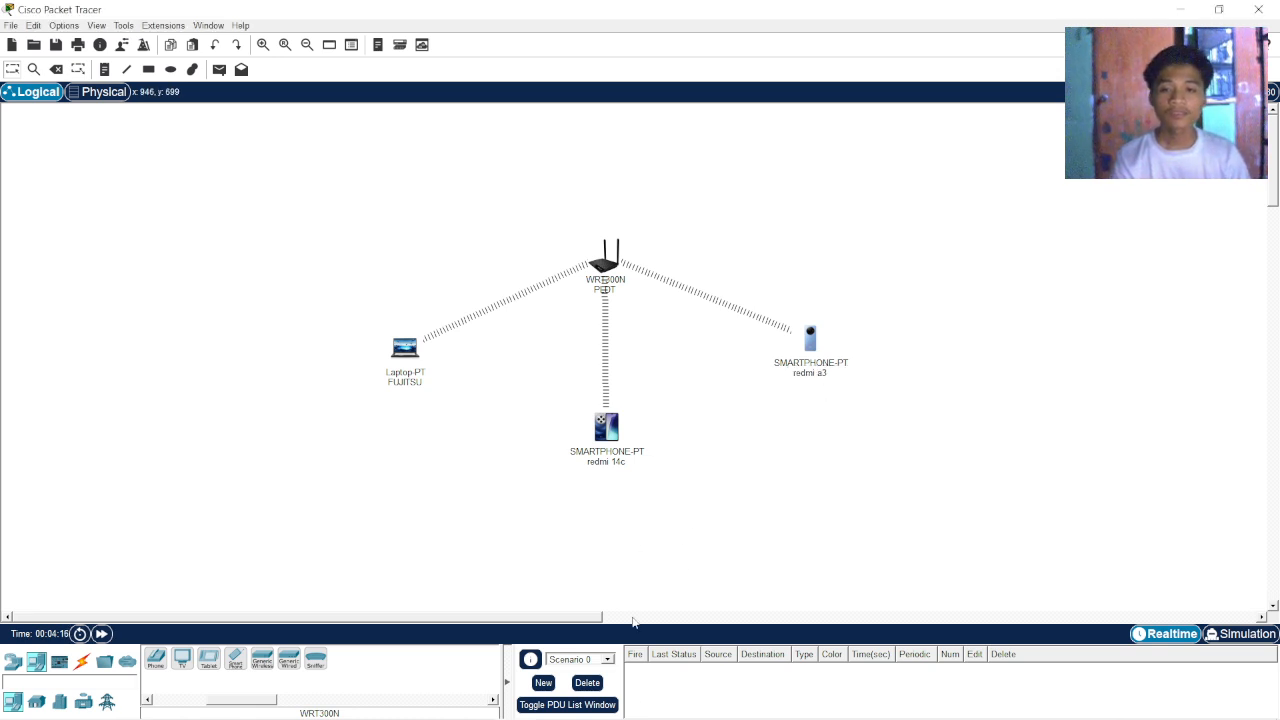
pyautogui.moveTo(612, 717)
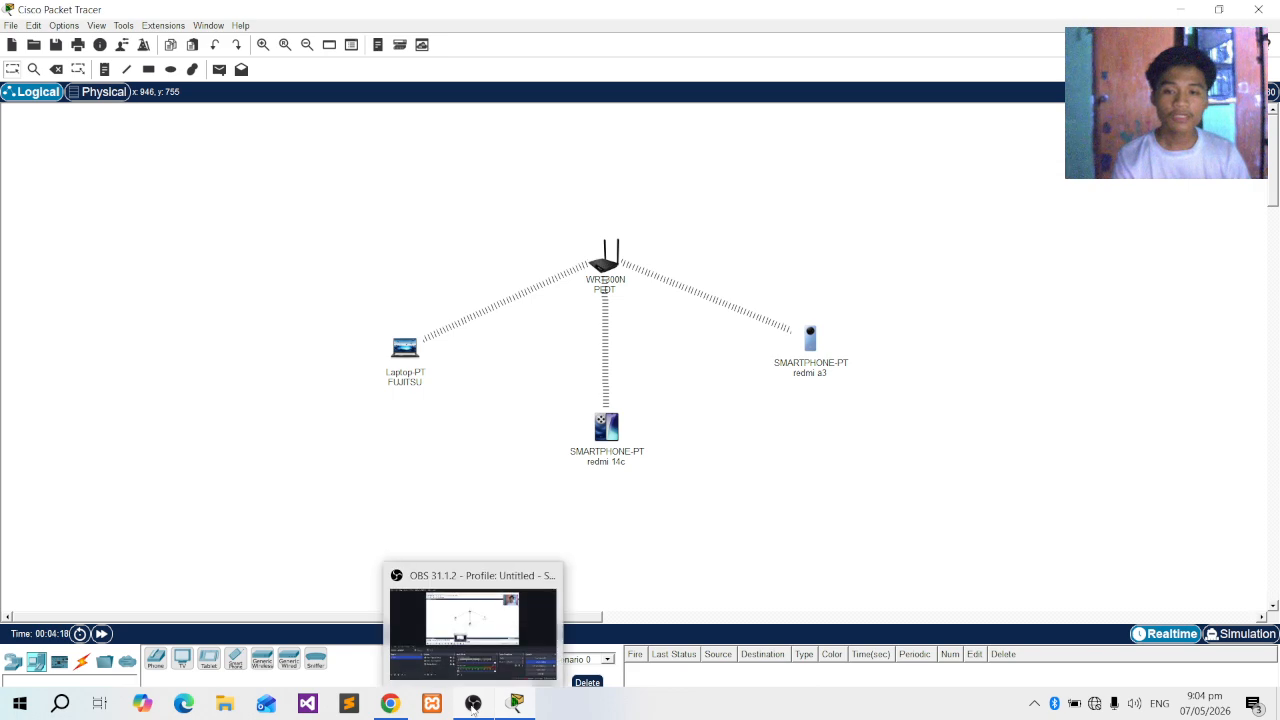
pyautogui.click(472, 615)
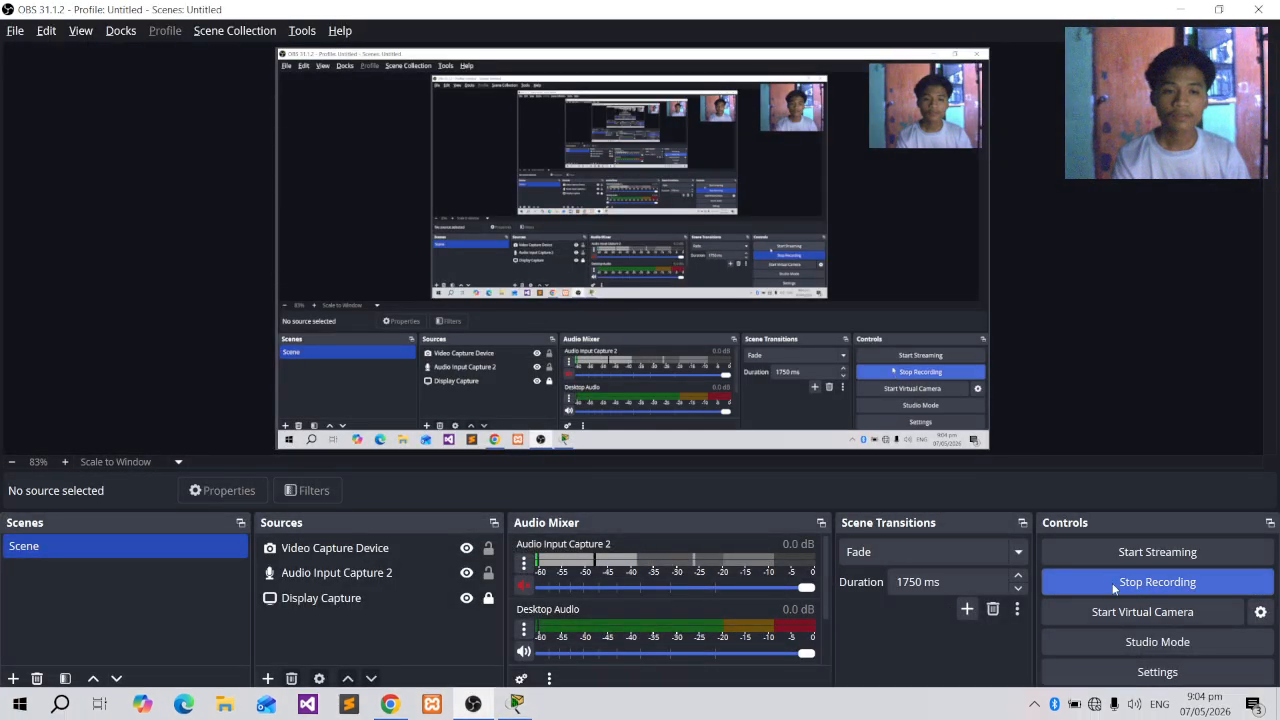